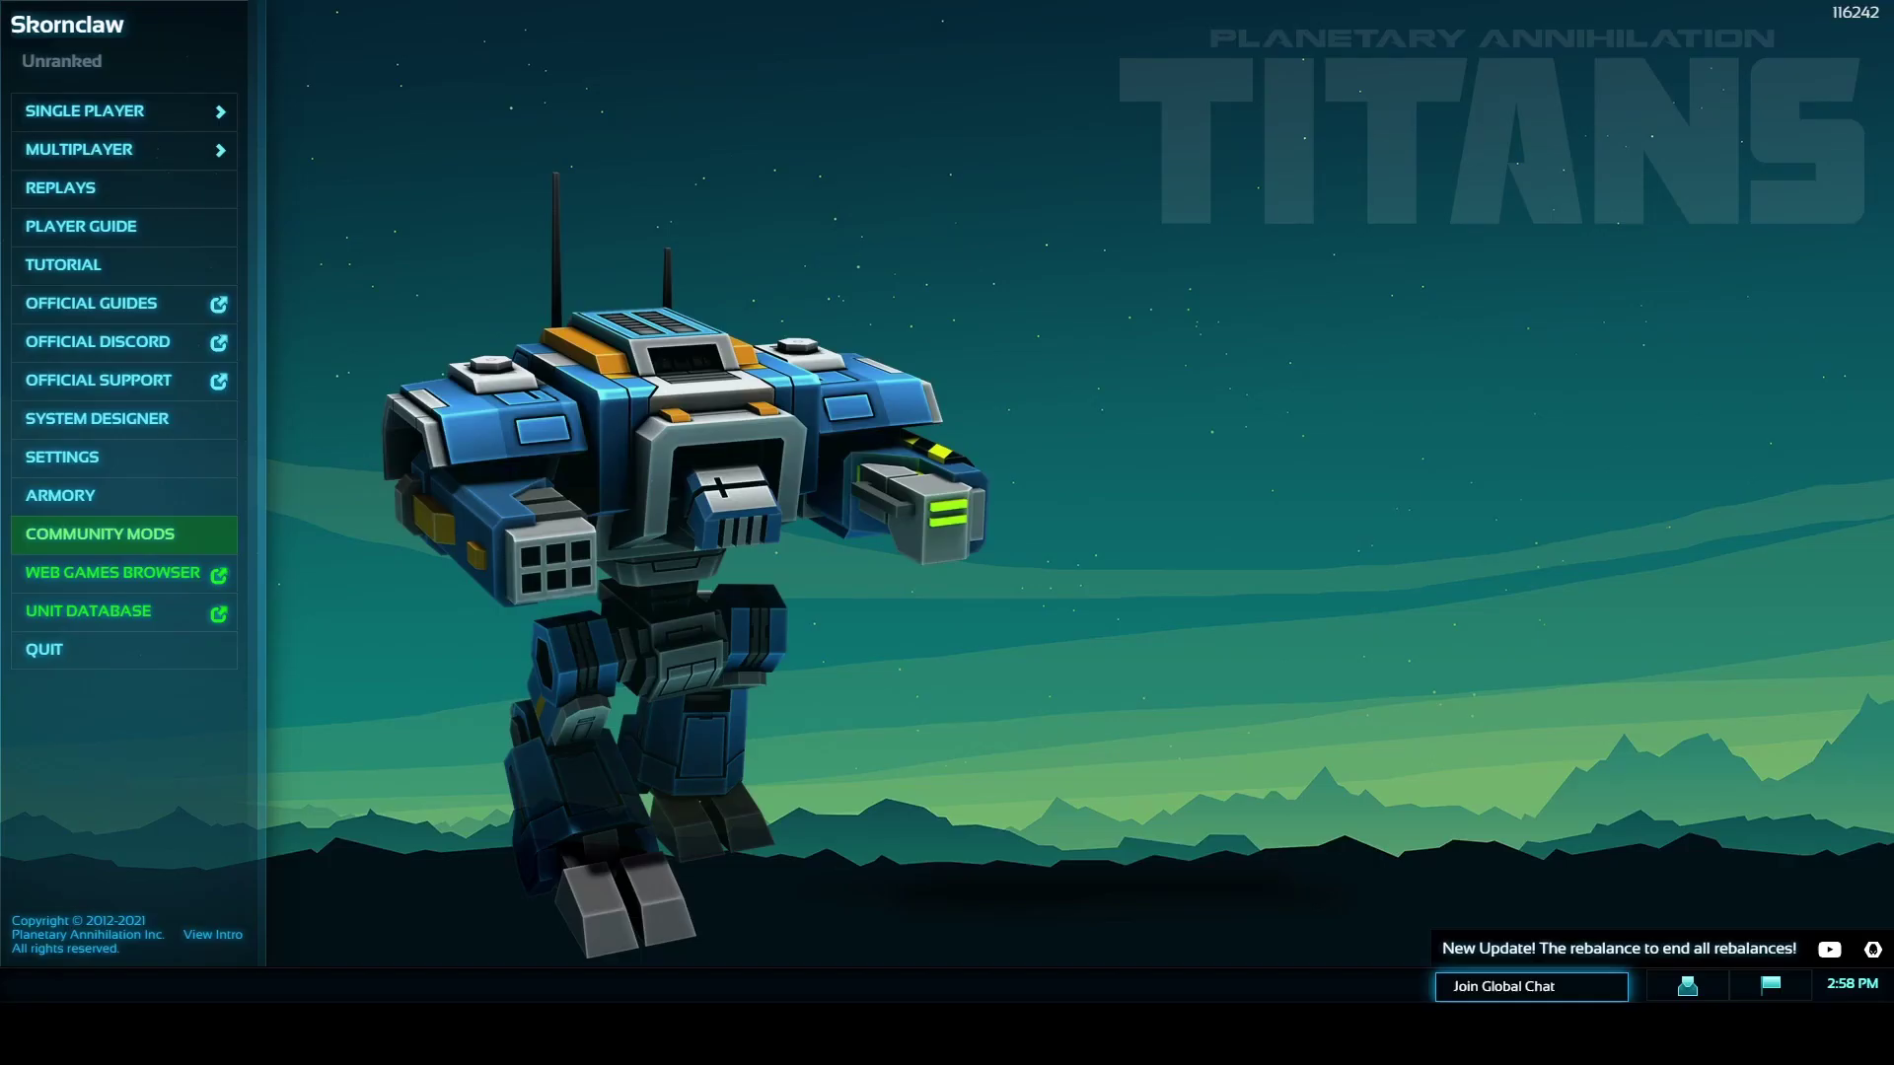
- In the System Designer, start a new empty system containing only a sun
left_click(189, 427)
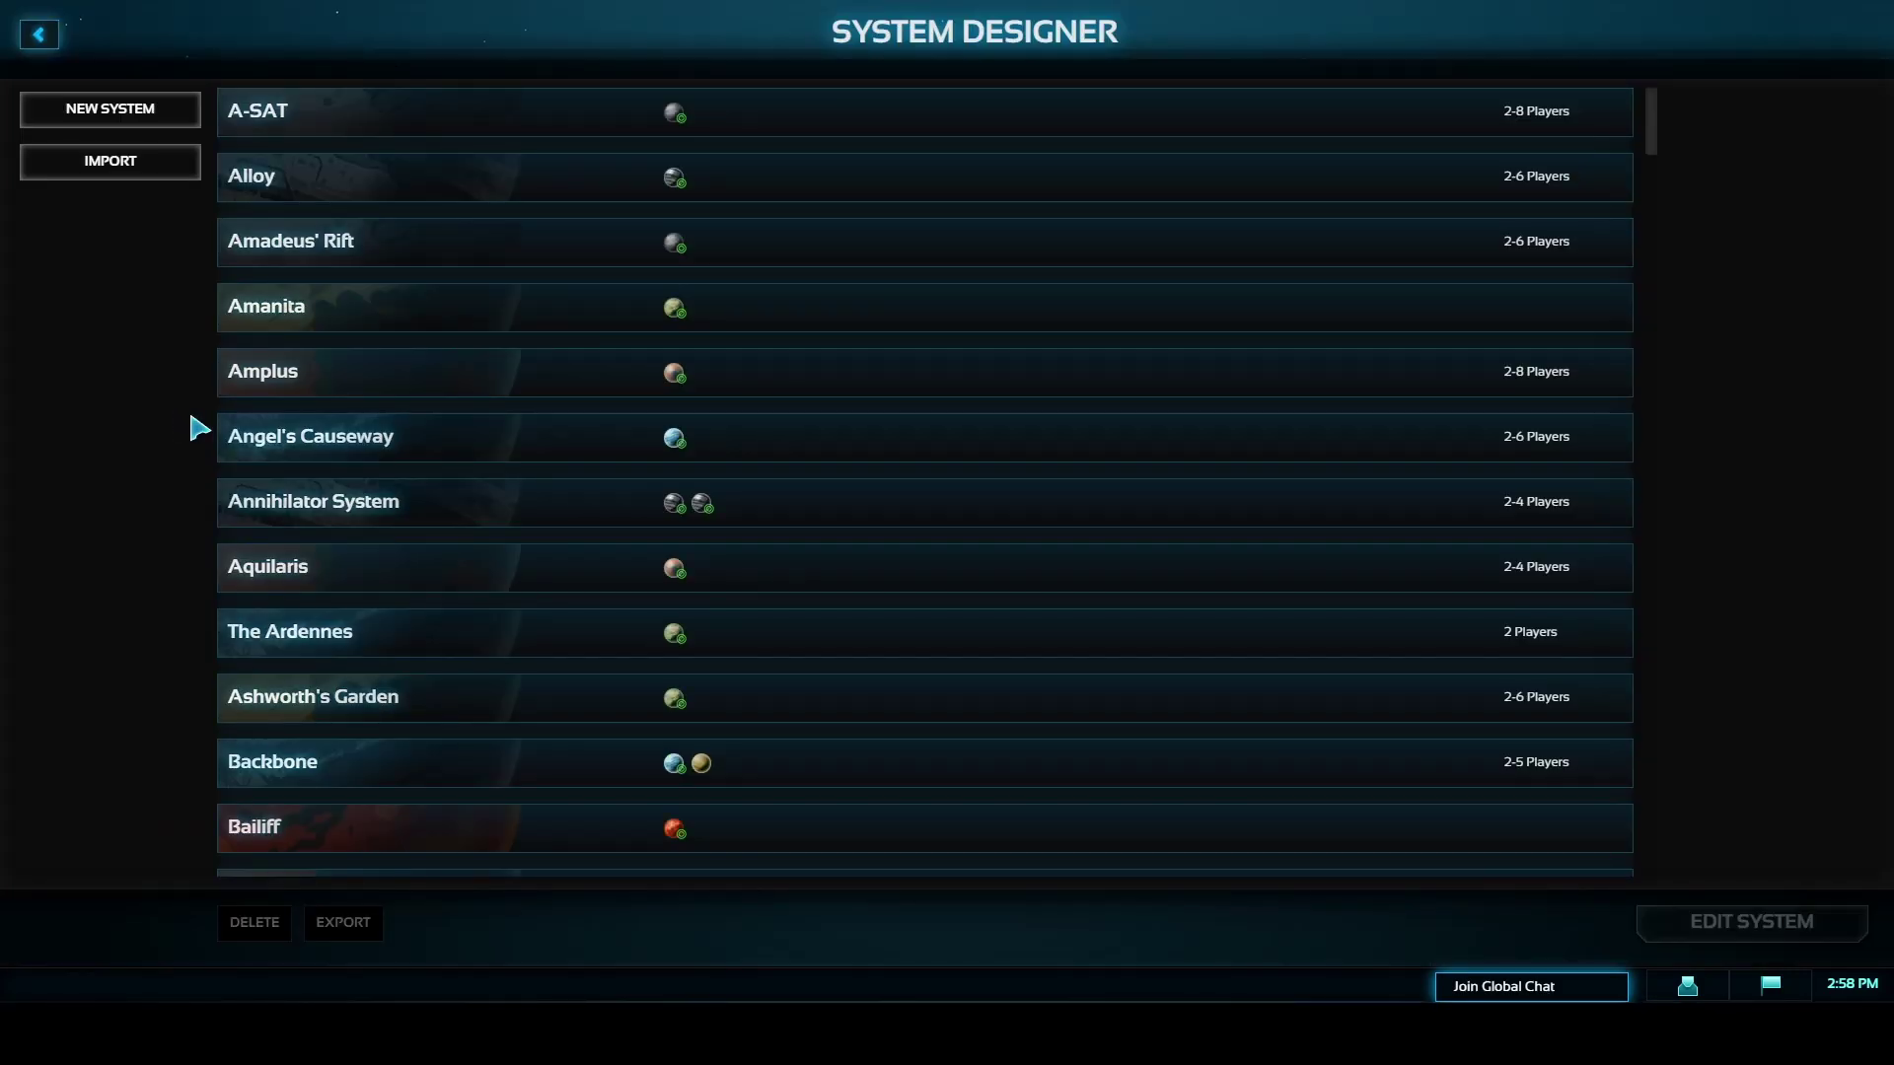
left_click(803, 519)
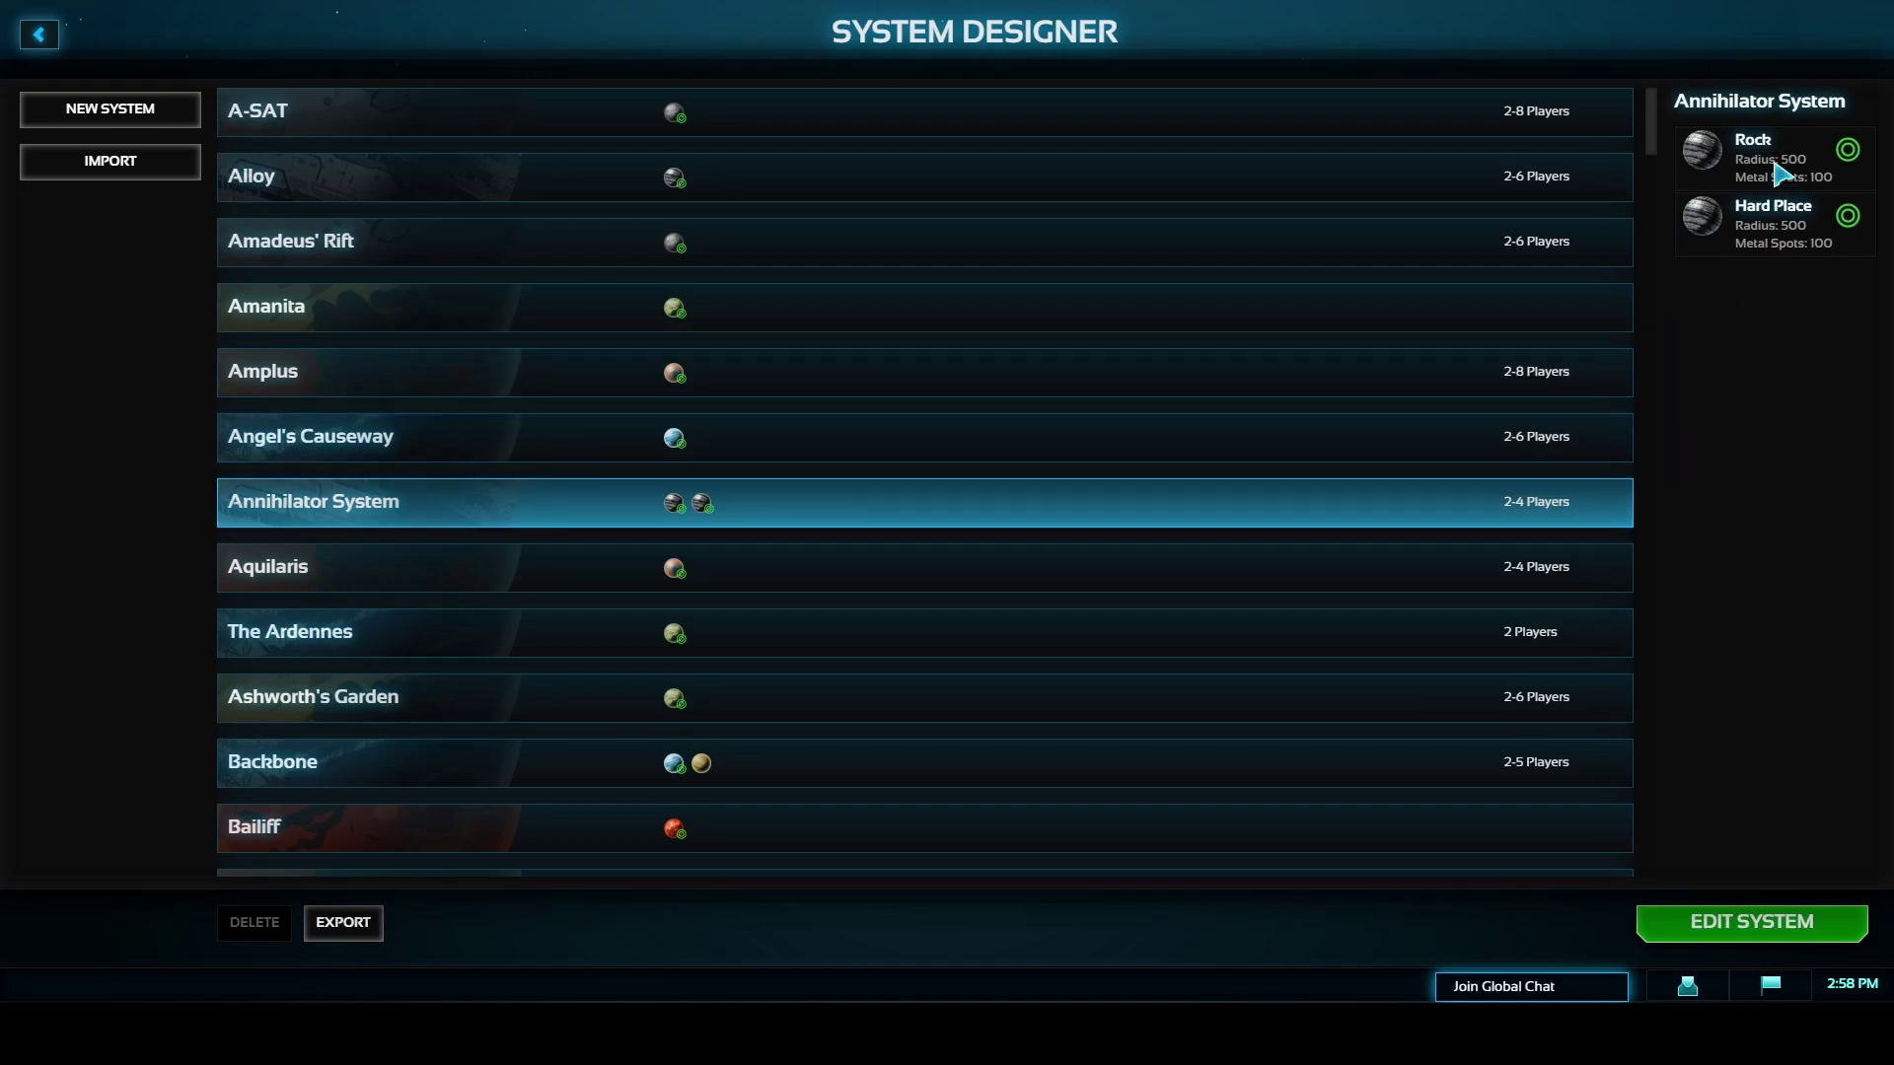
left_click(130, 112)
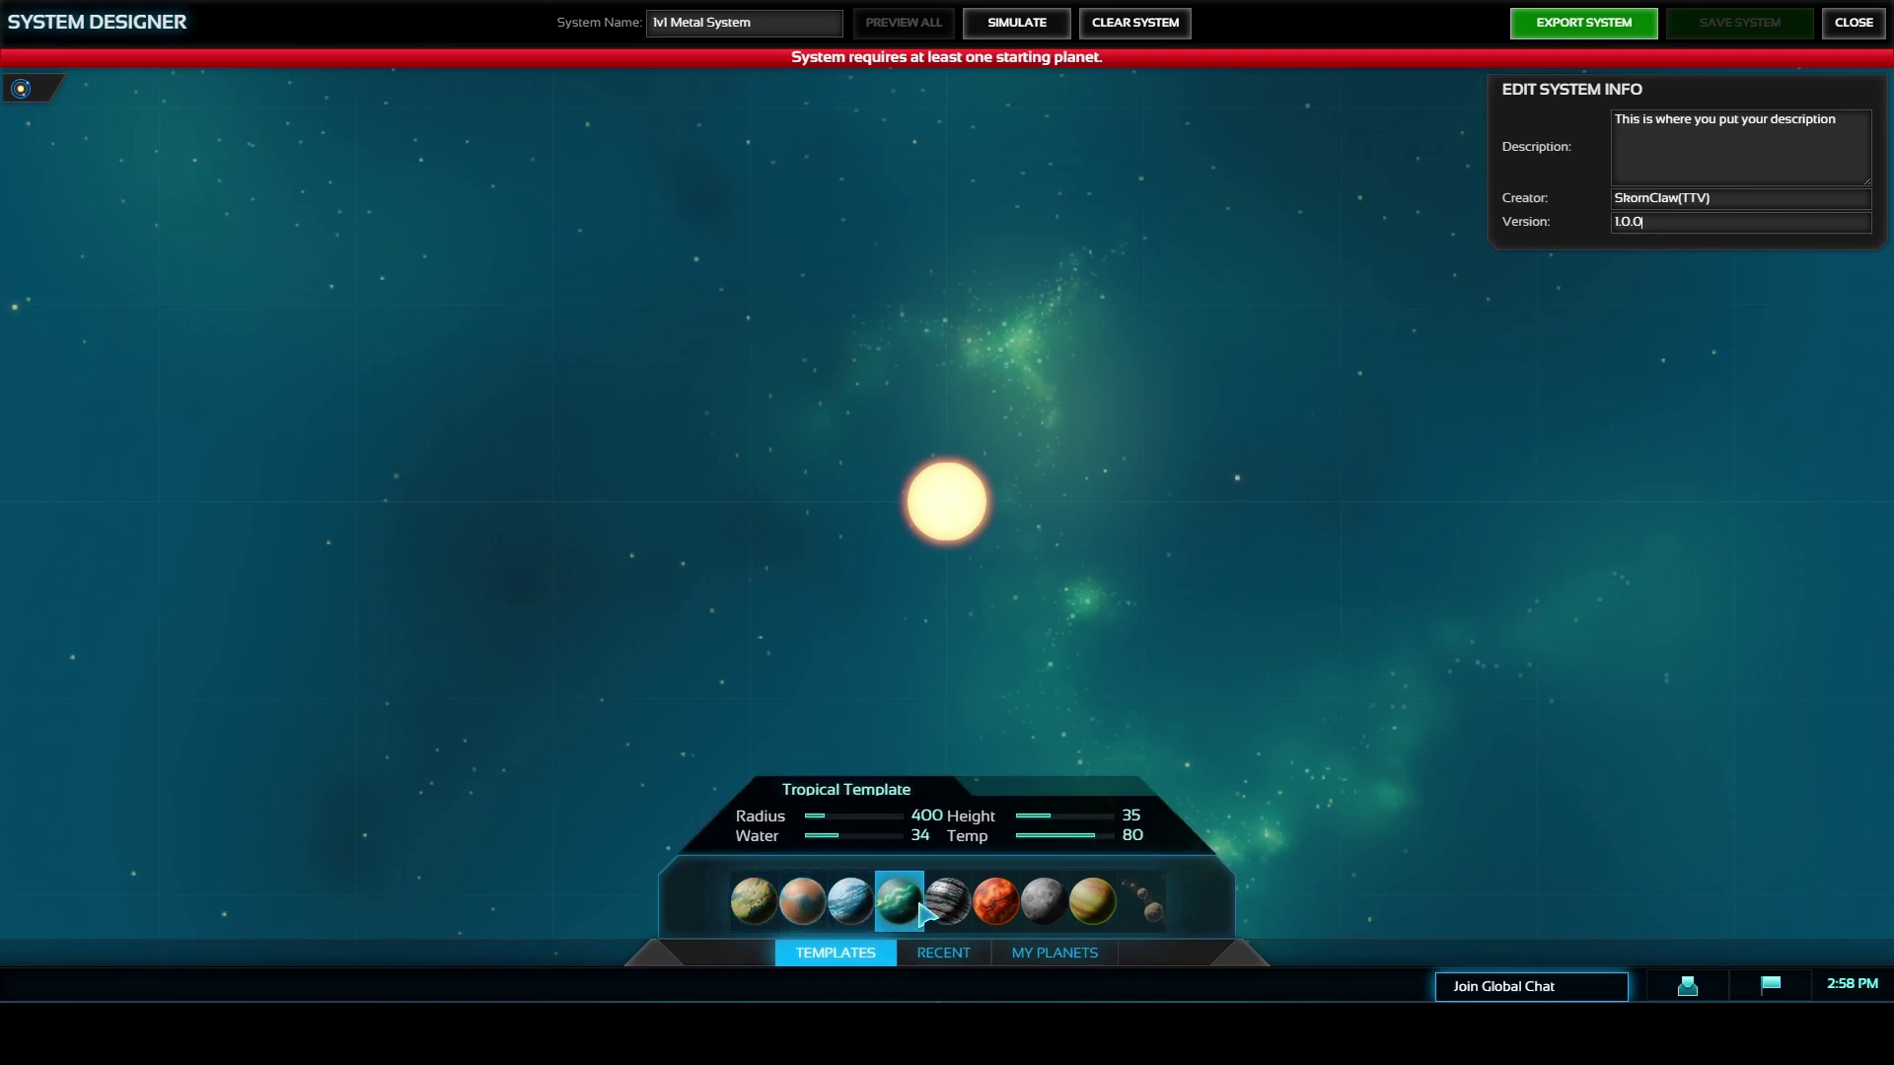
- Drag the Metal template planet into orbit near the sun
left_click_drag(947, 900, 860, 901)
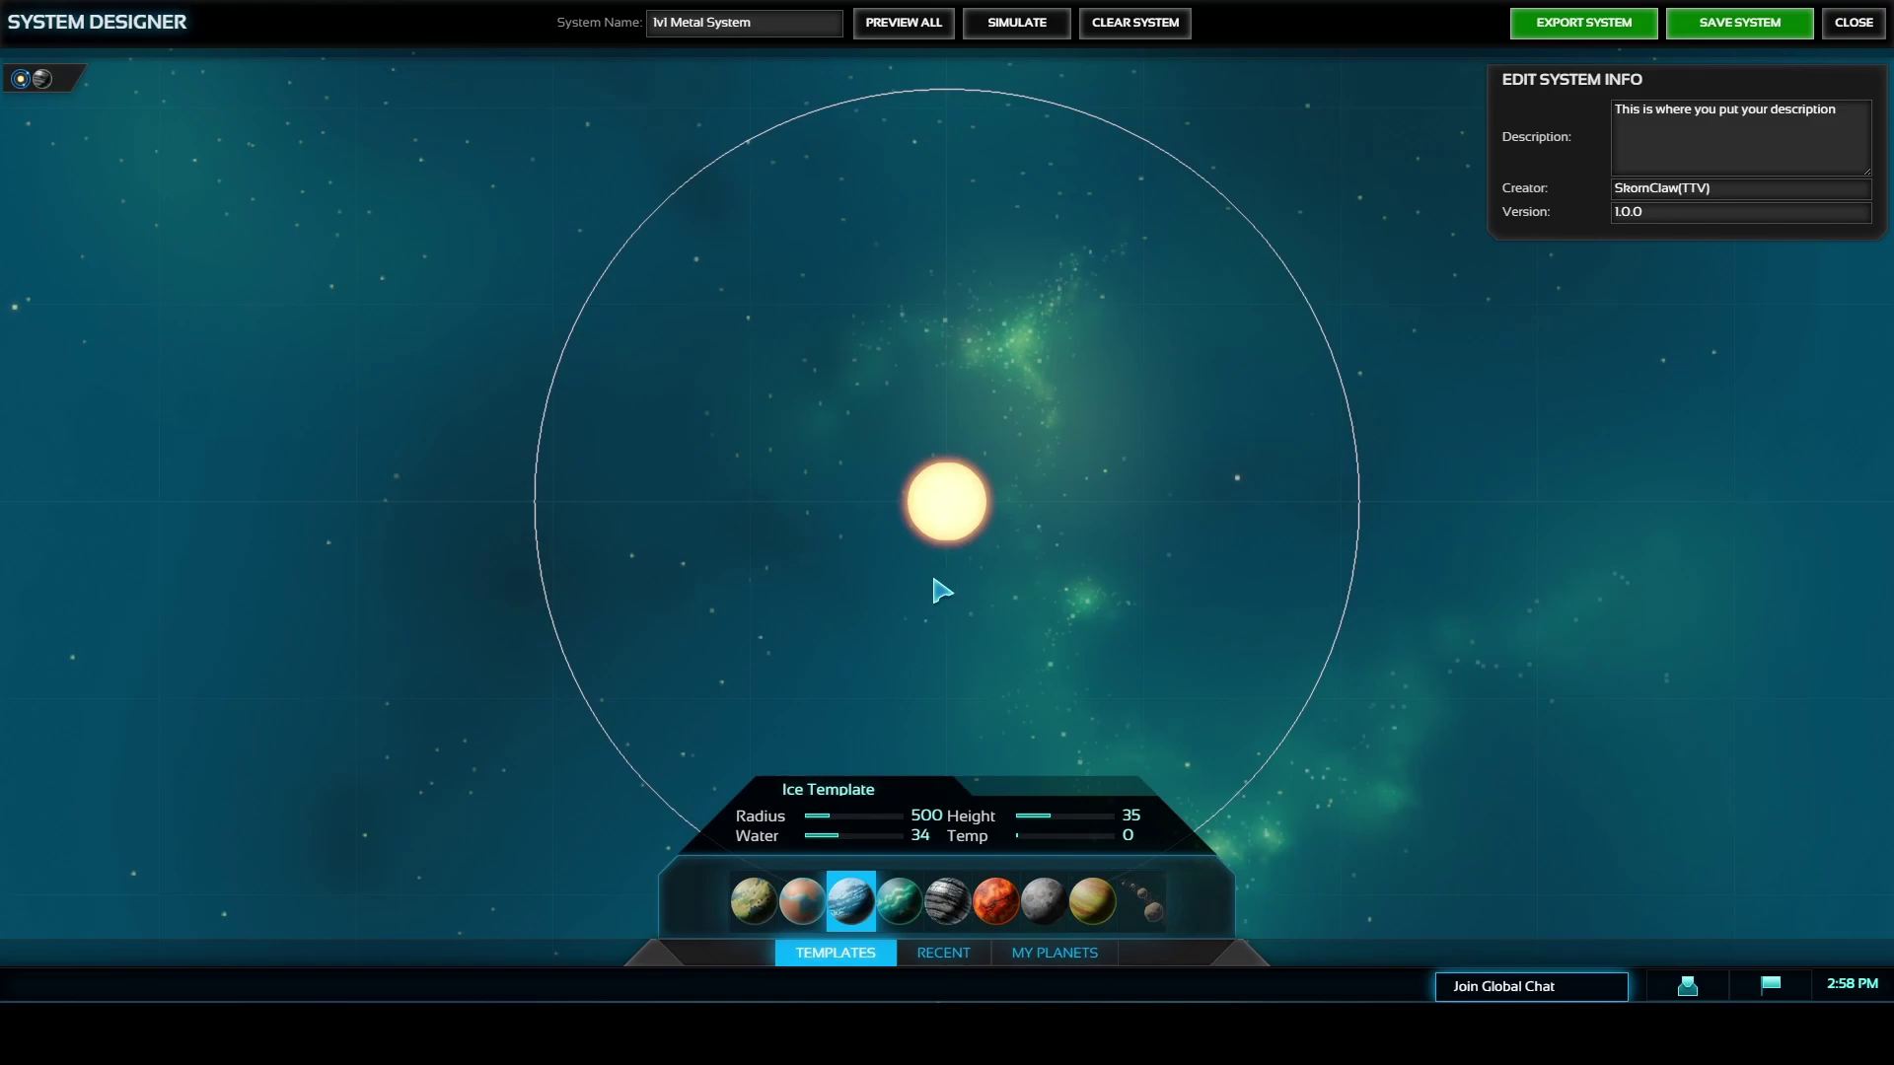
left_click(899, 901)
left_click_drag(937, 907, 931, 672)
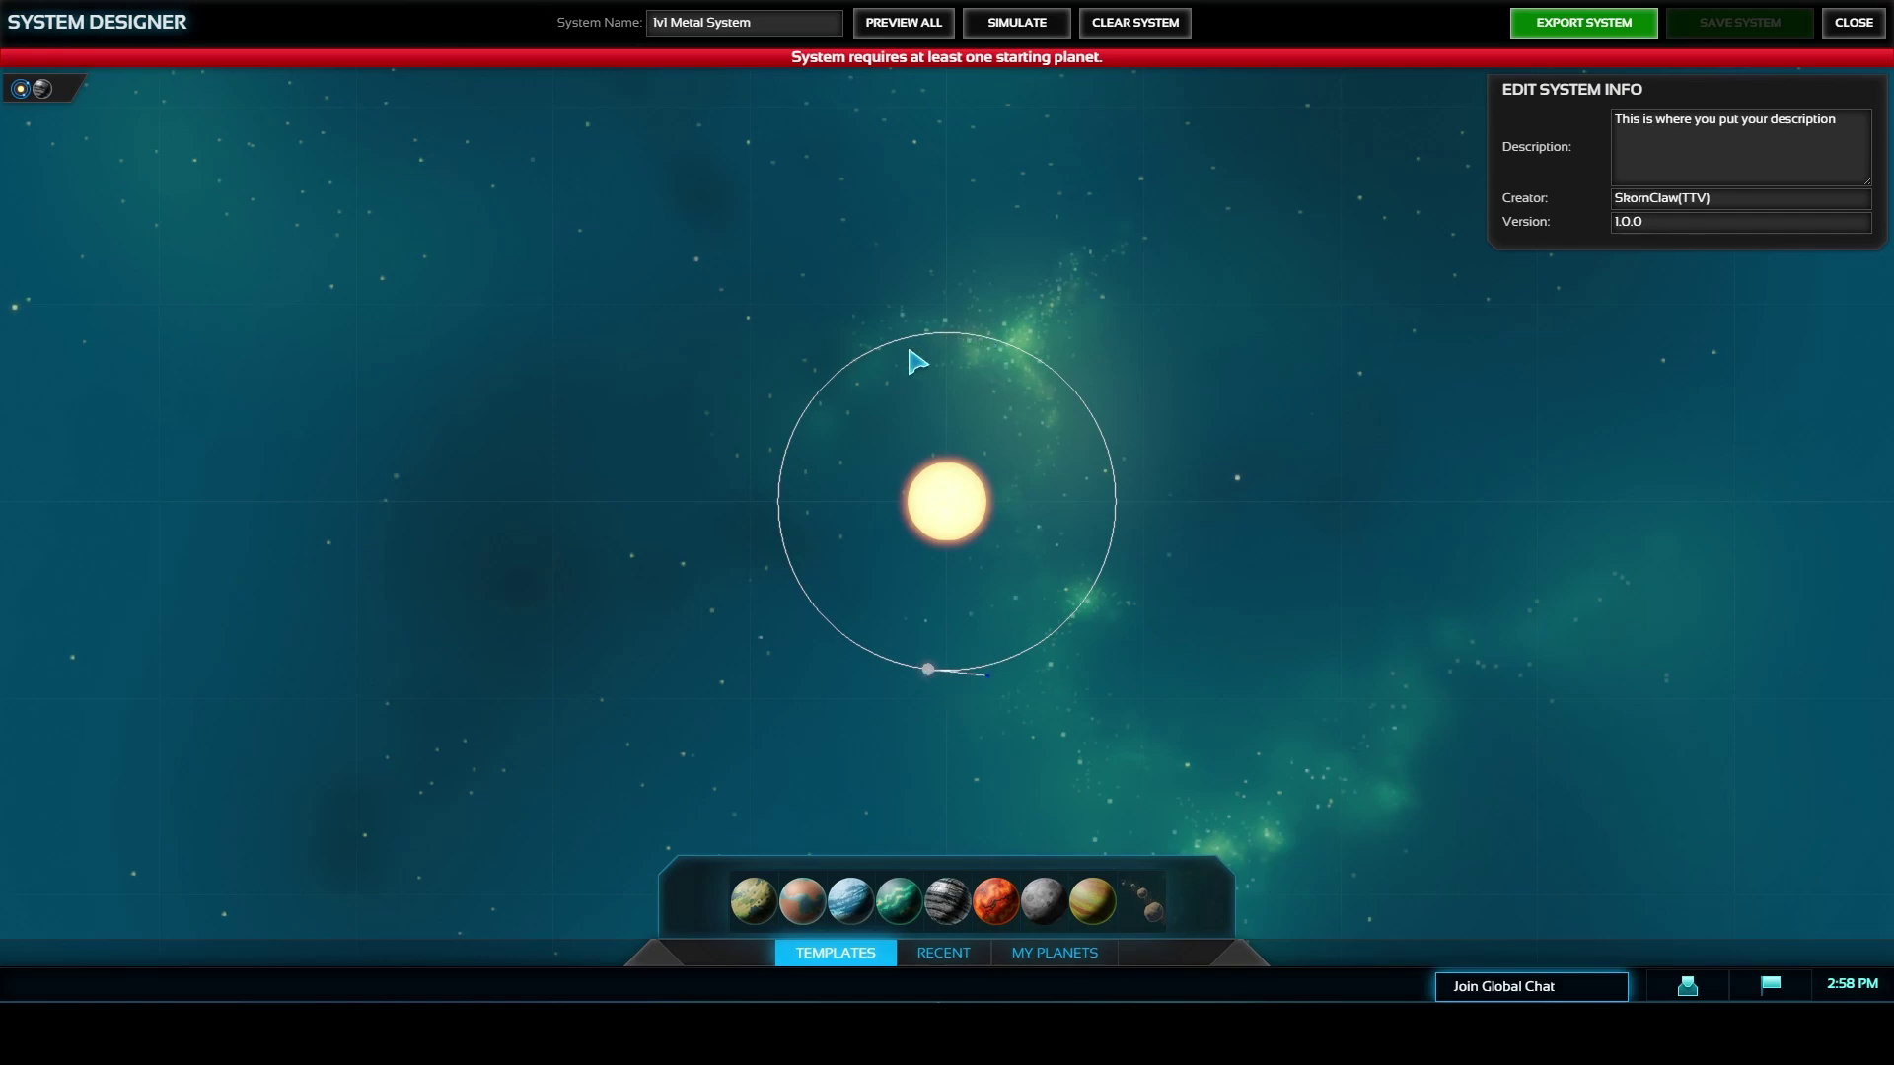
- Randomly rename the metal planet to Belaruse Prime and set its radius to 500
left_click(42, 91)
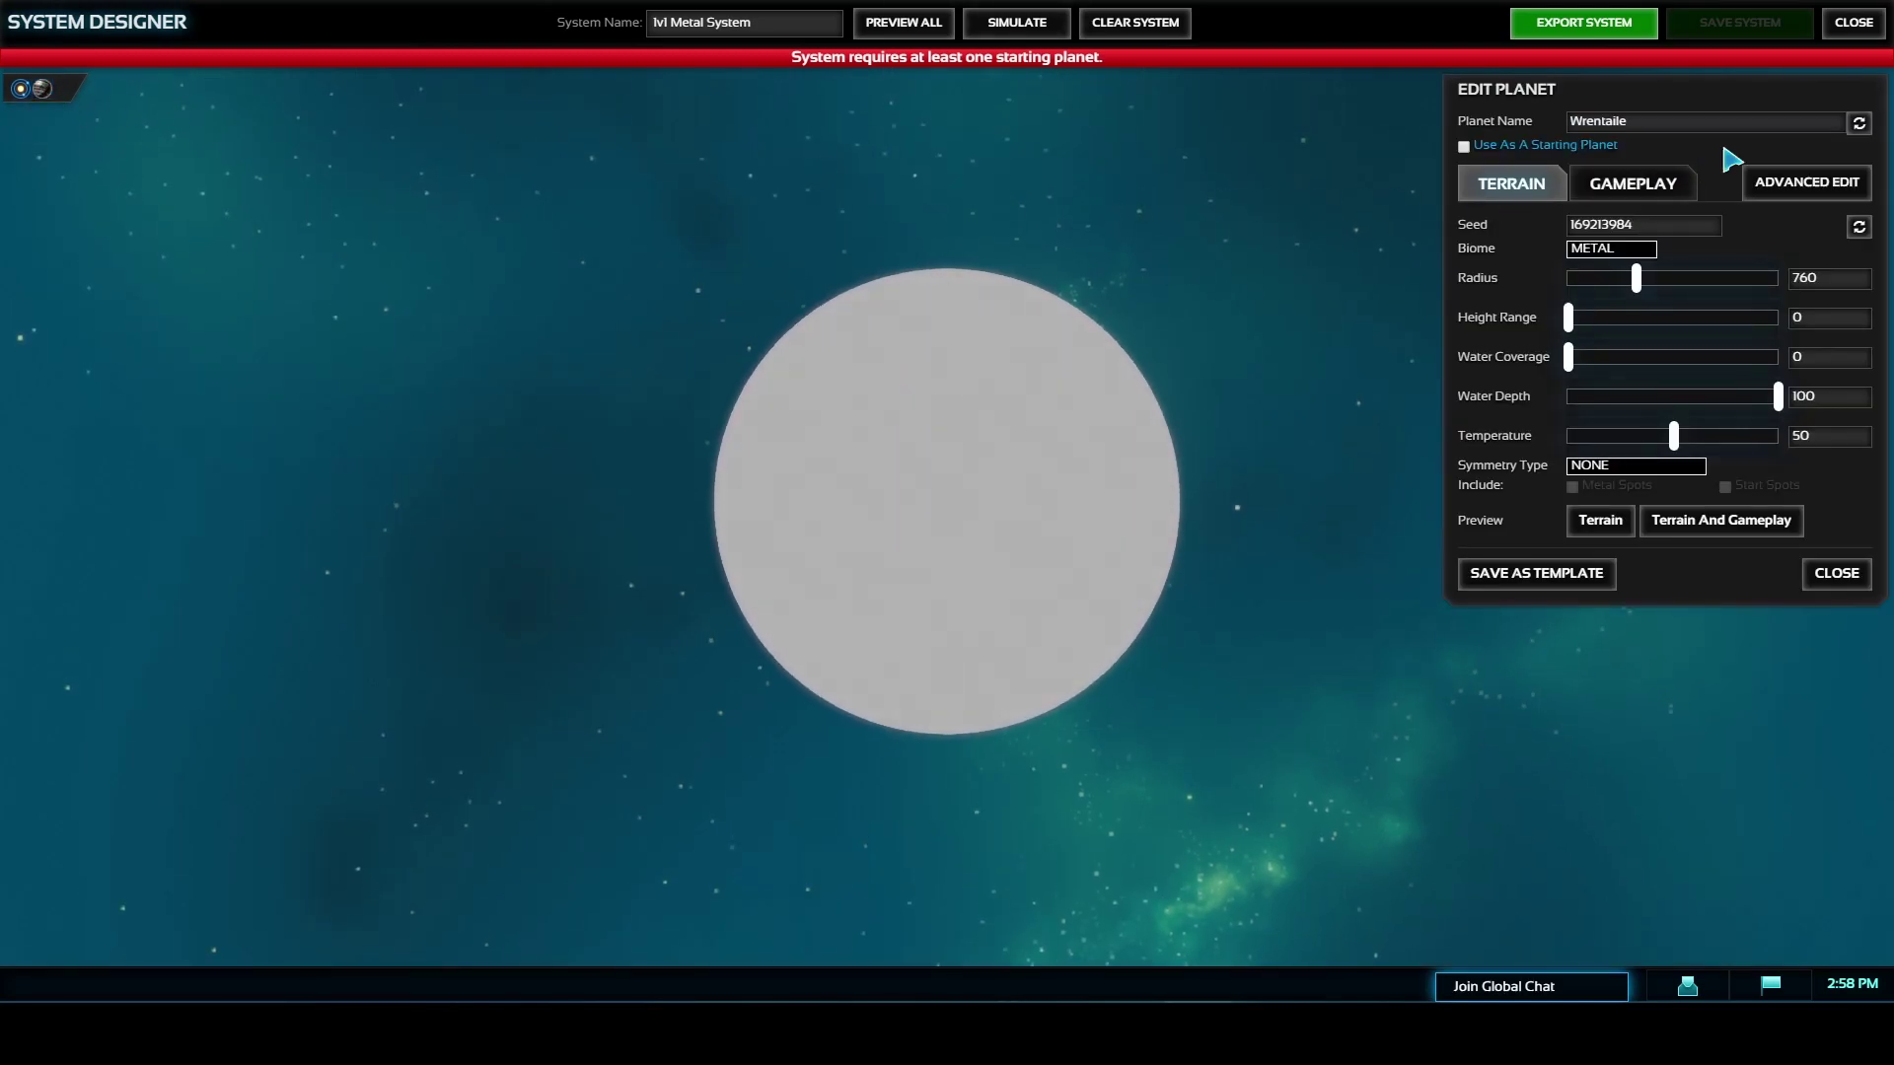
left_click(1860, 124)
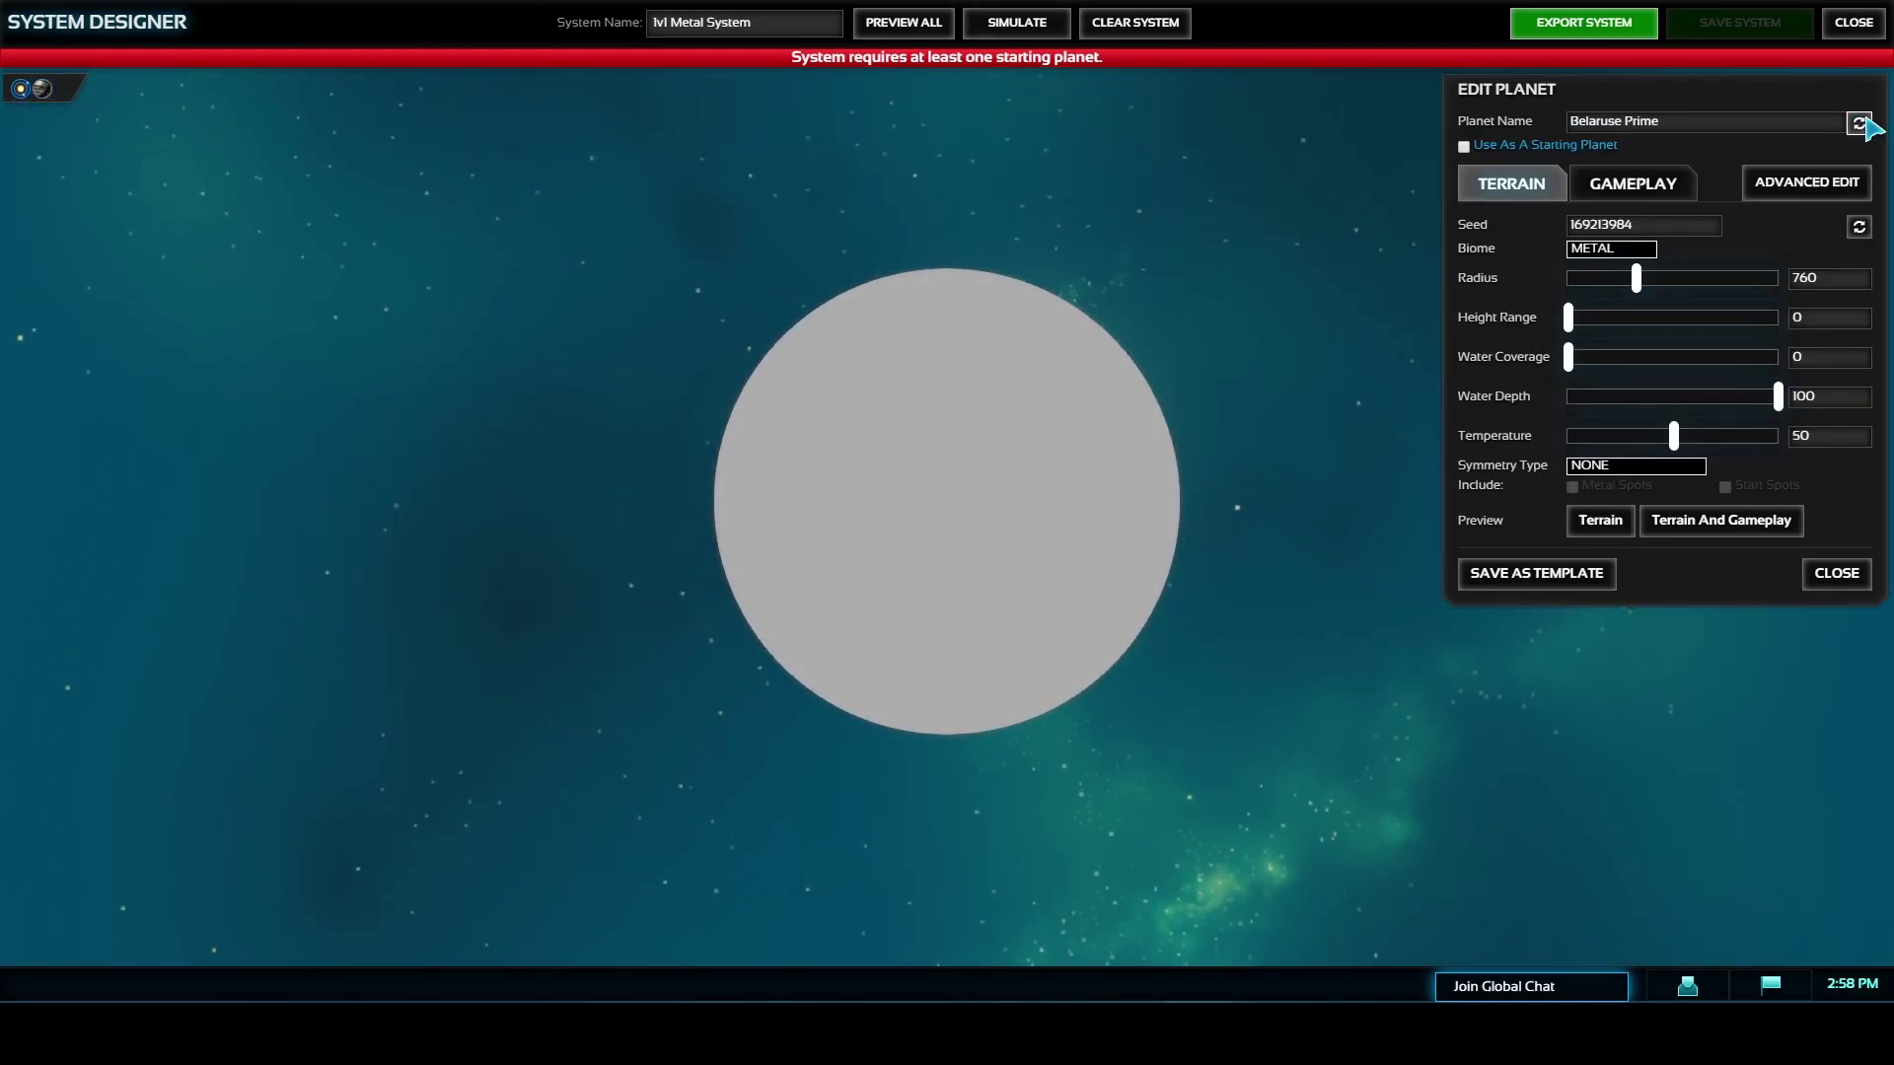
left_click(1823, 279)
key("Return")
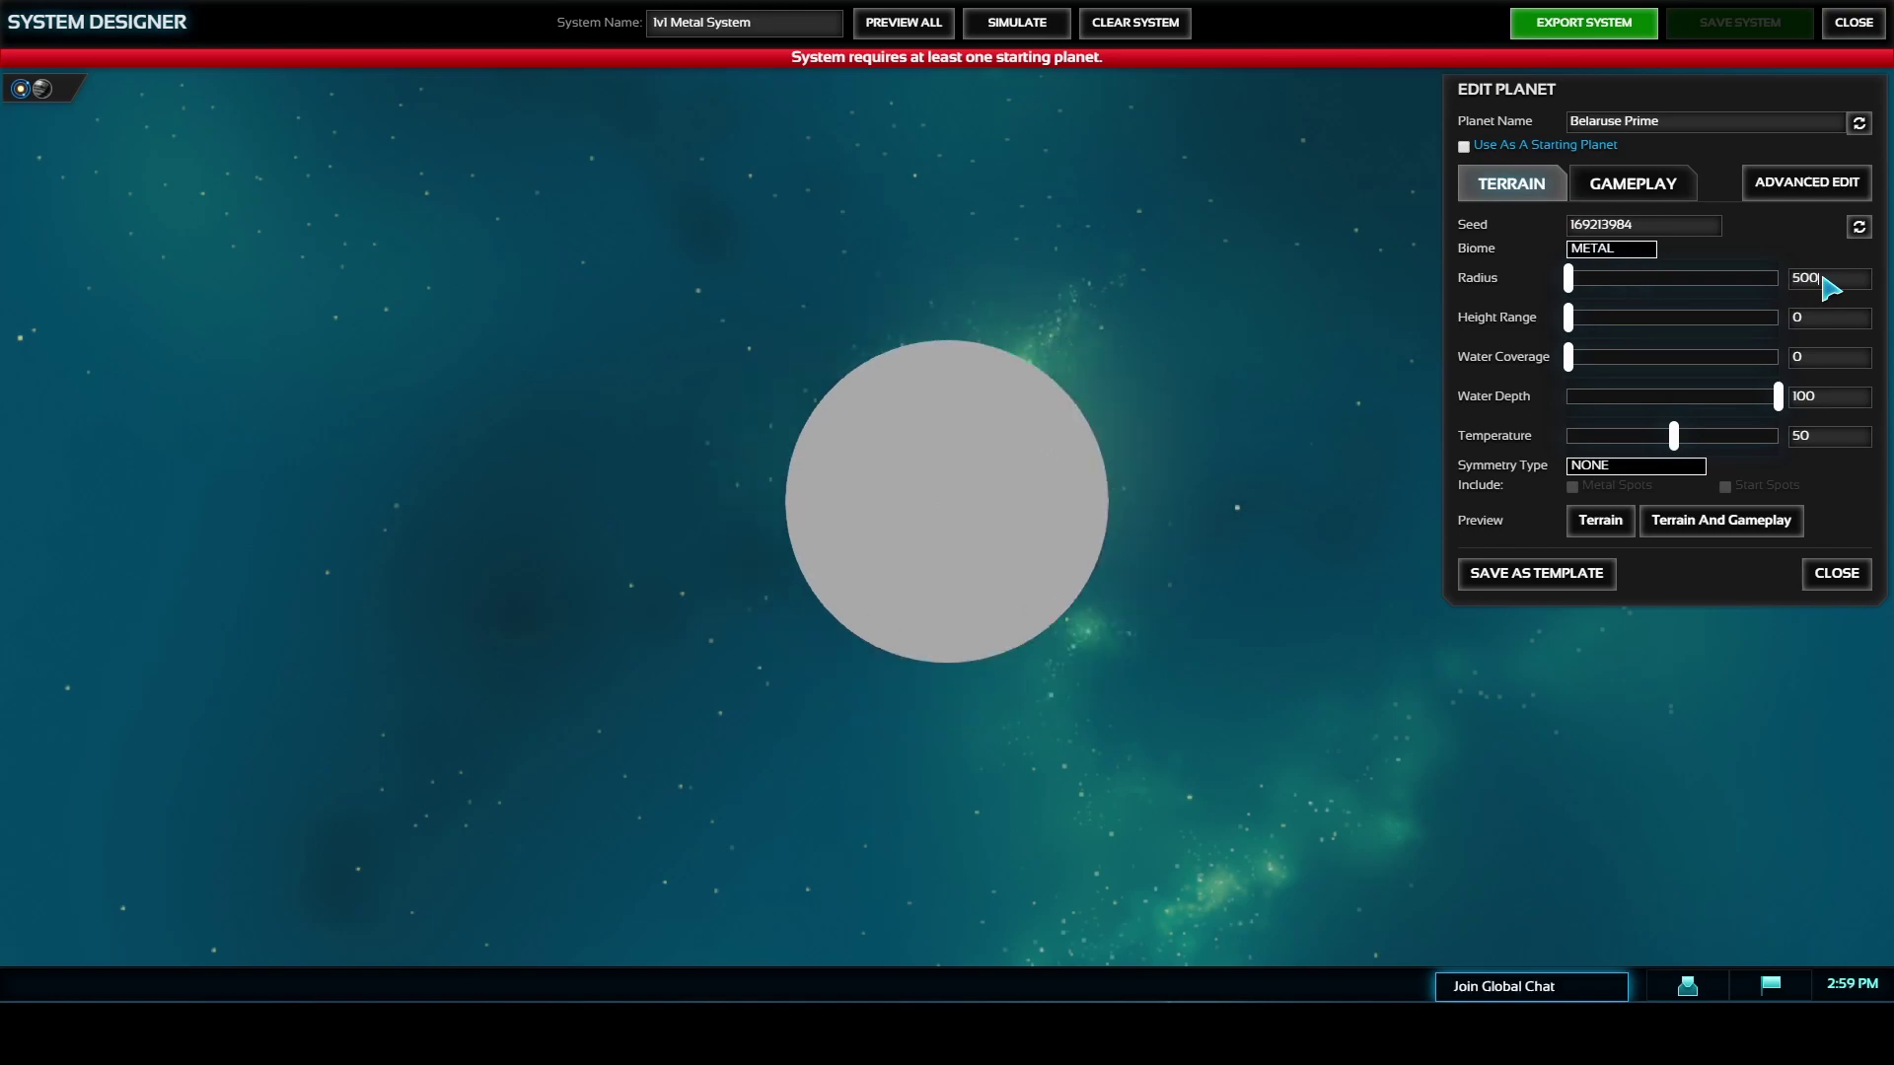
mouse_move(1568, 280)
left_mouse_down()
mouse_move(1833, 287)
mouse_move(1566, 282)
left_mouse_up()
- Set the planet's symmetry type to TERRAIN AND CSG
left_click(1626, 188)
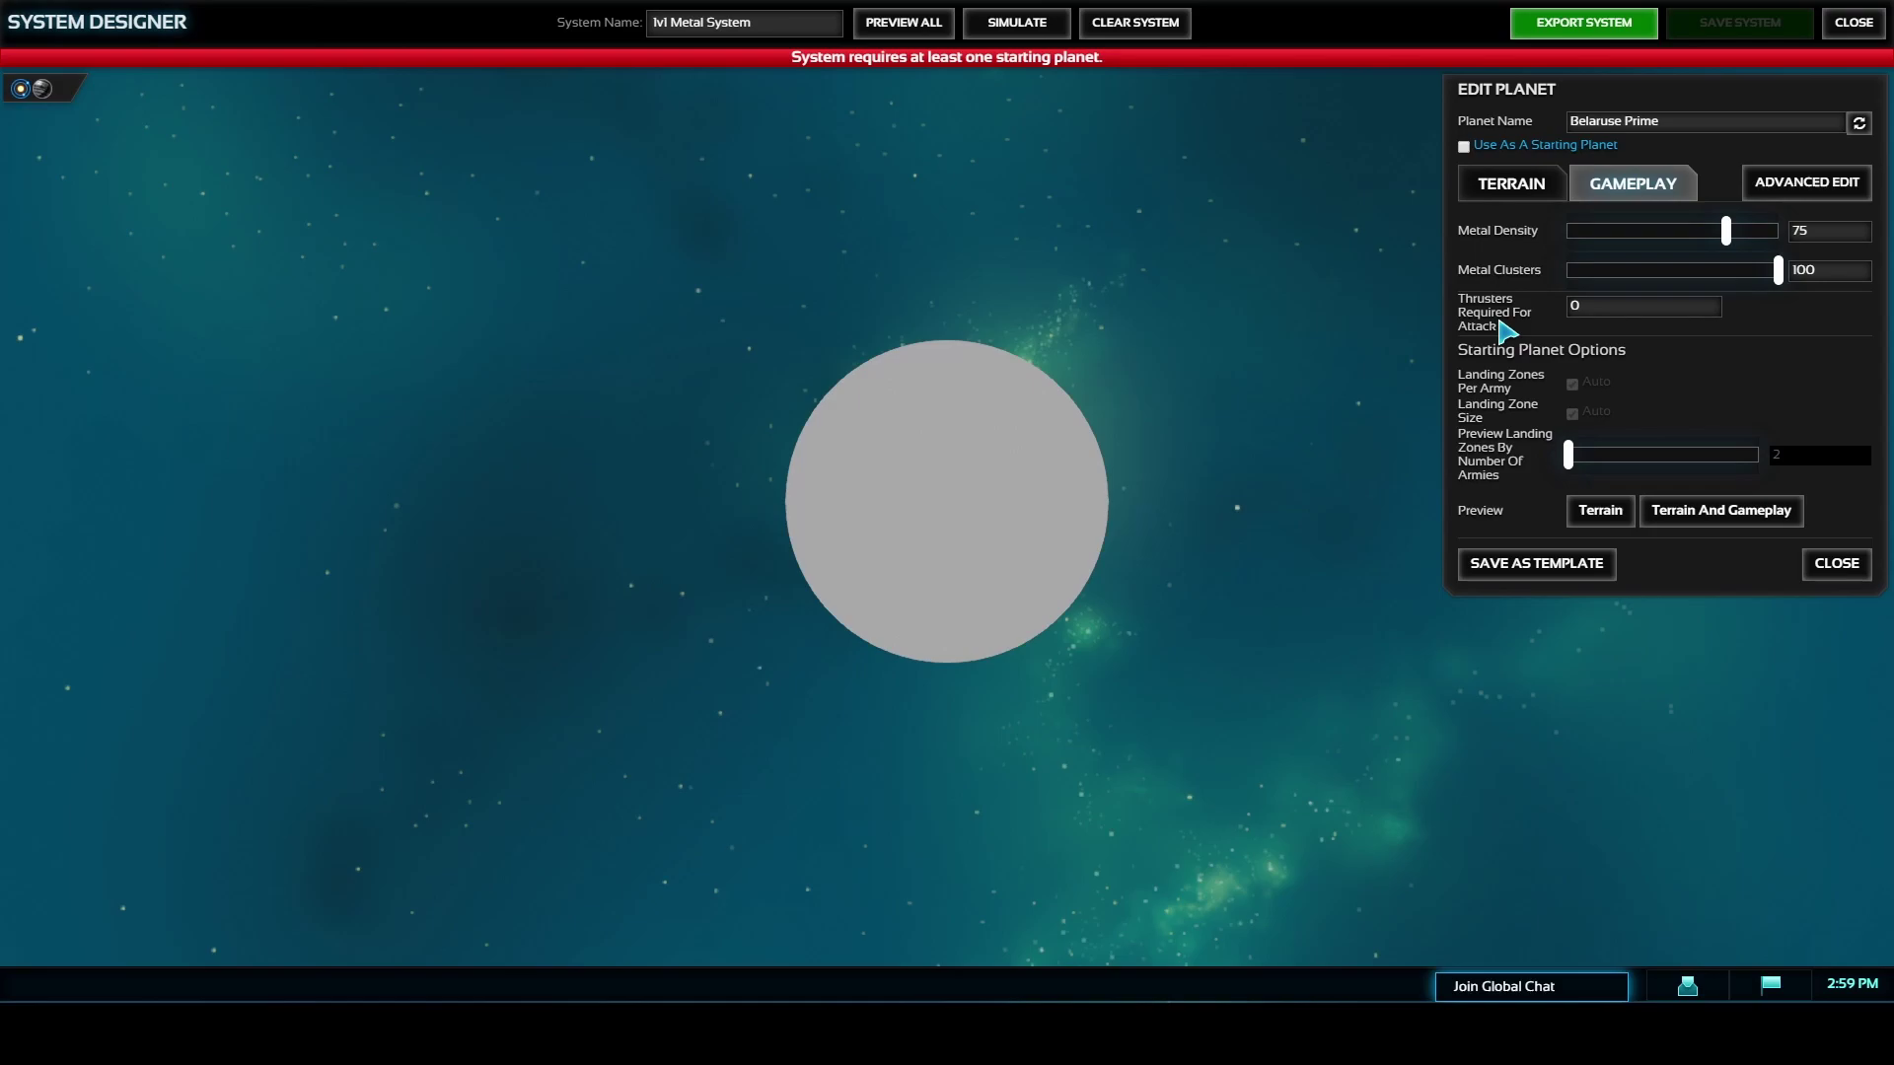
left_click(1506, 189)
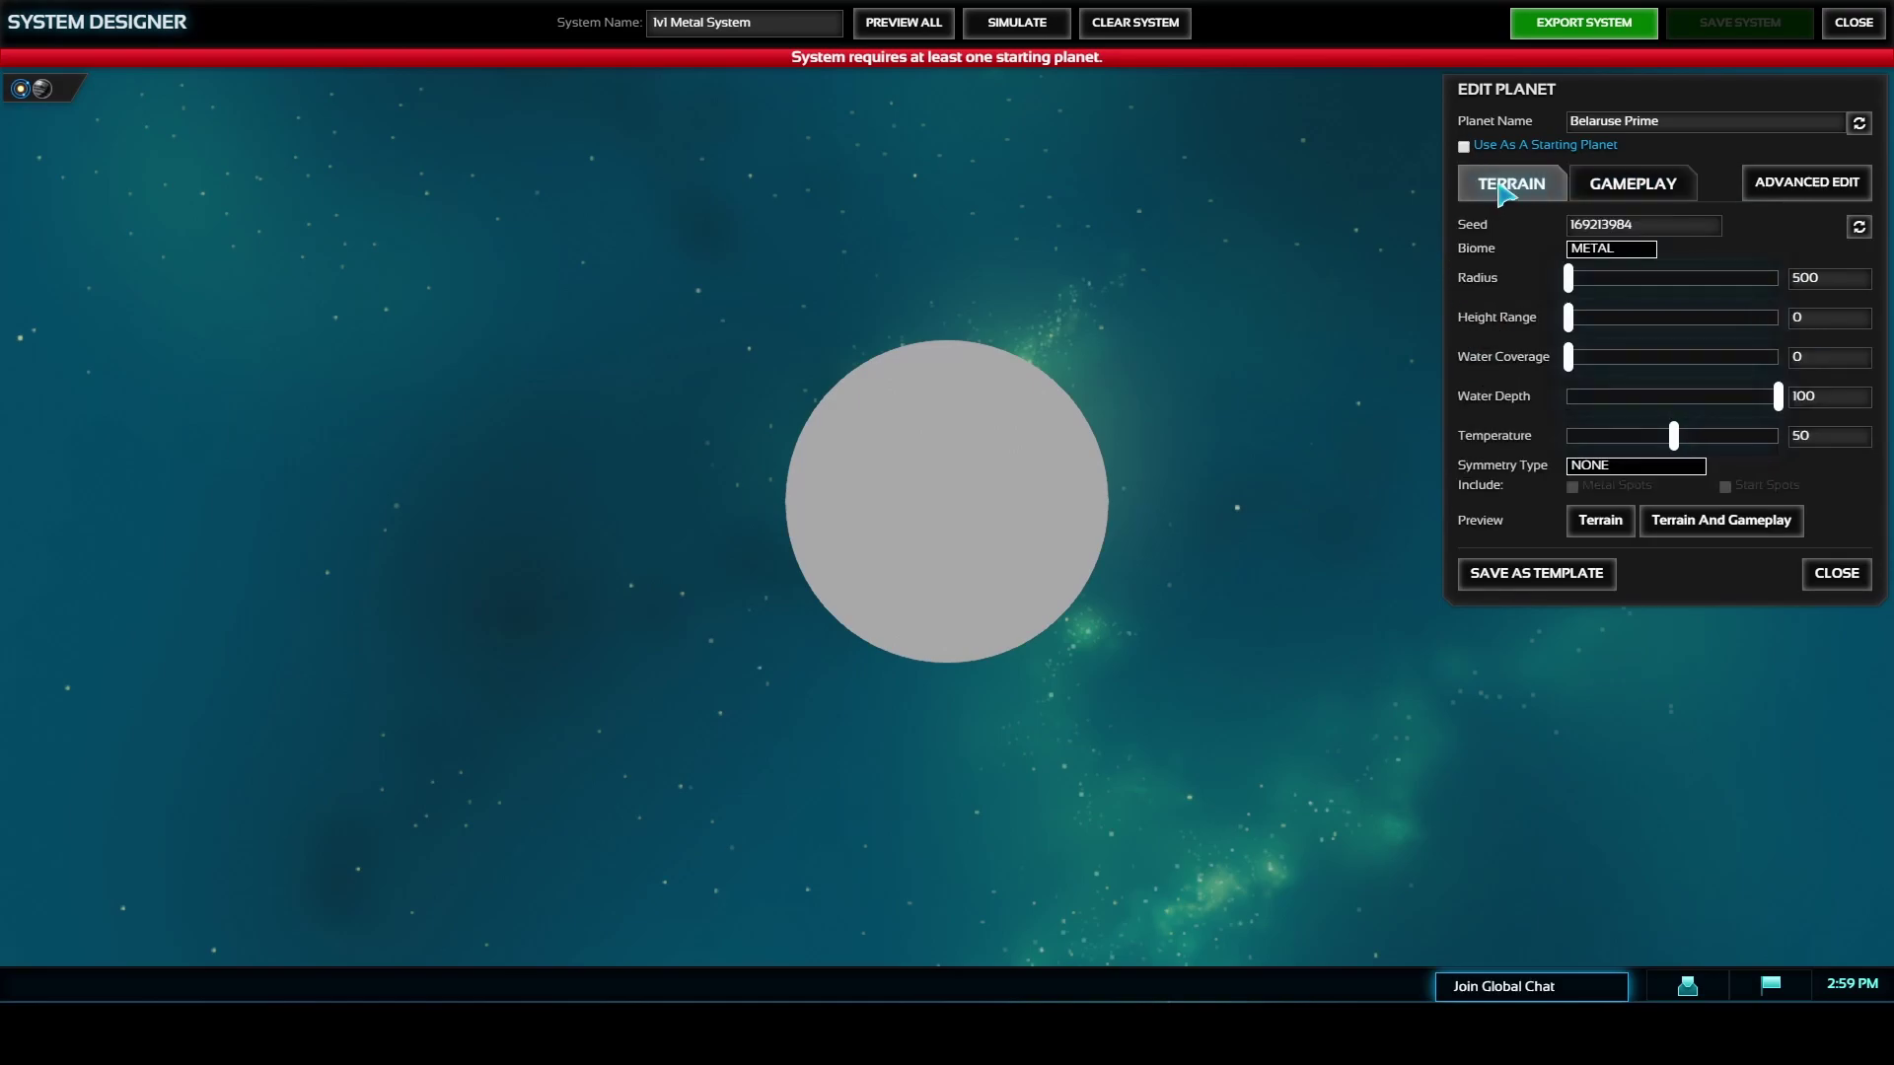
left_click(1585, 477)
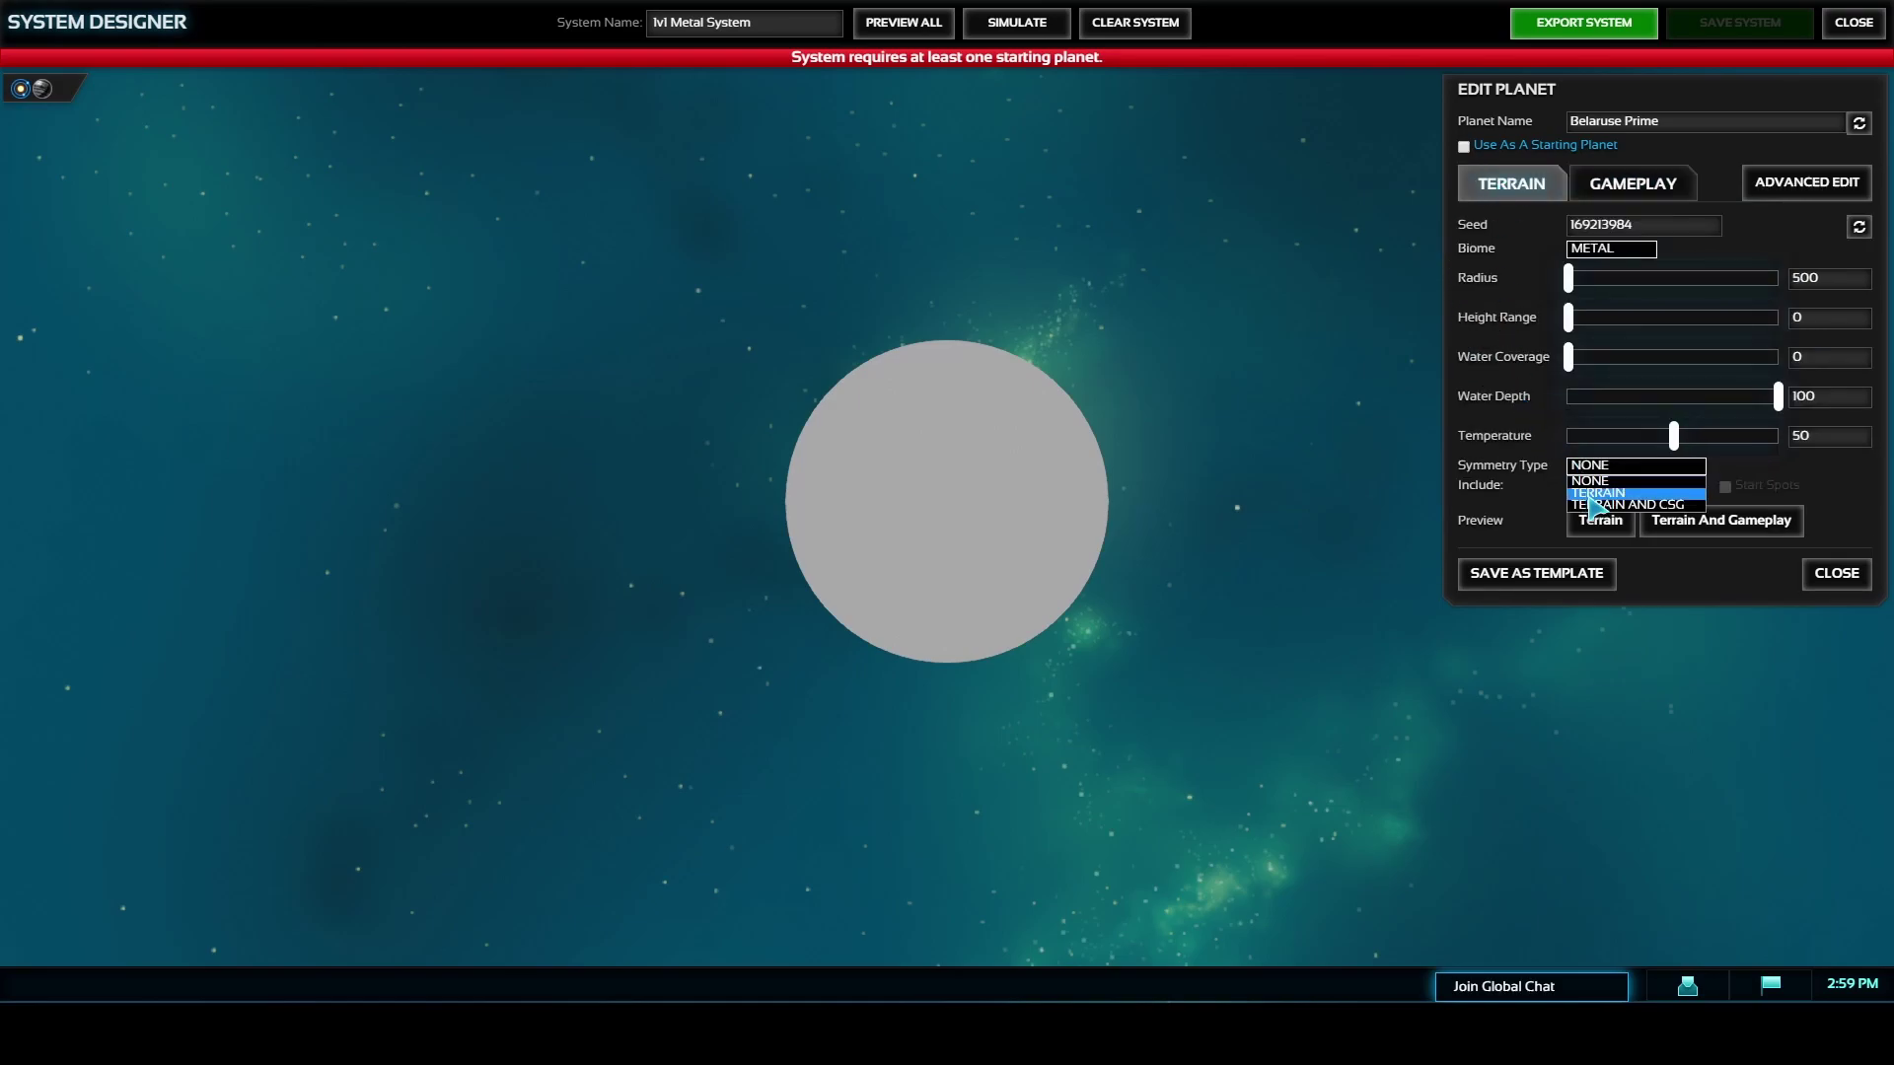
left_click(1592, 498)
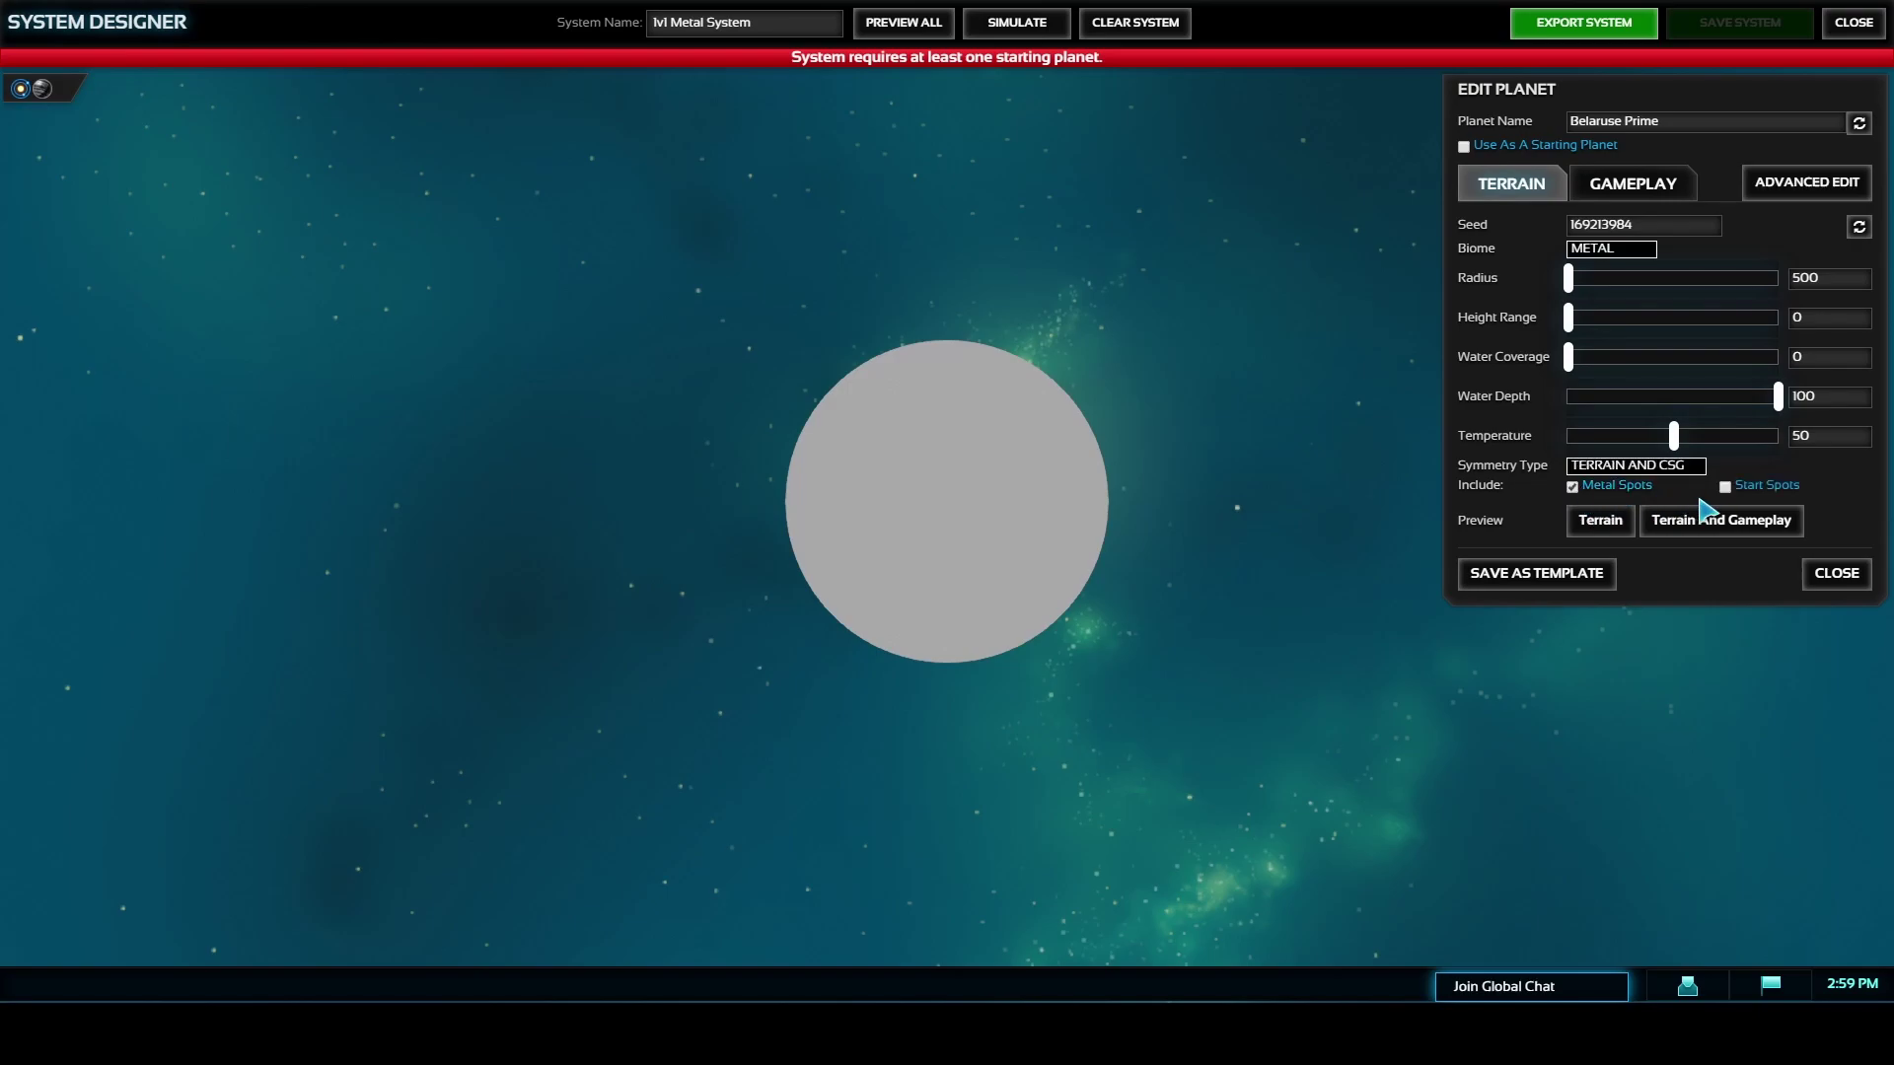
- Preview Belaruse Prime's terrain and gameplay, rotate to inspect metal spots, then close the editor
left_click(1725, 522)
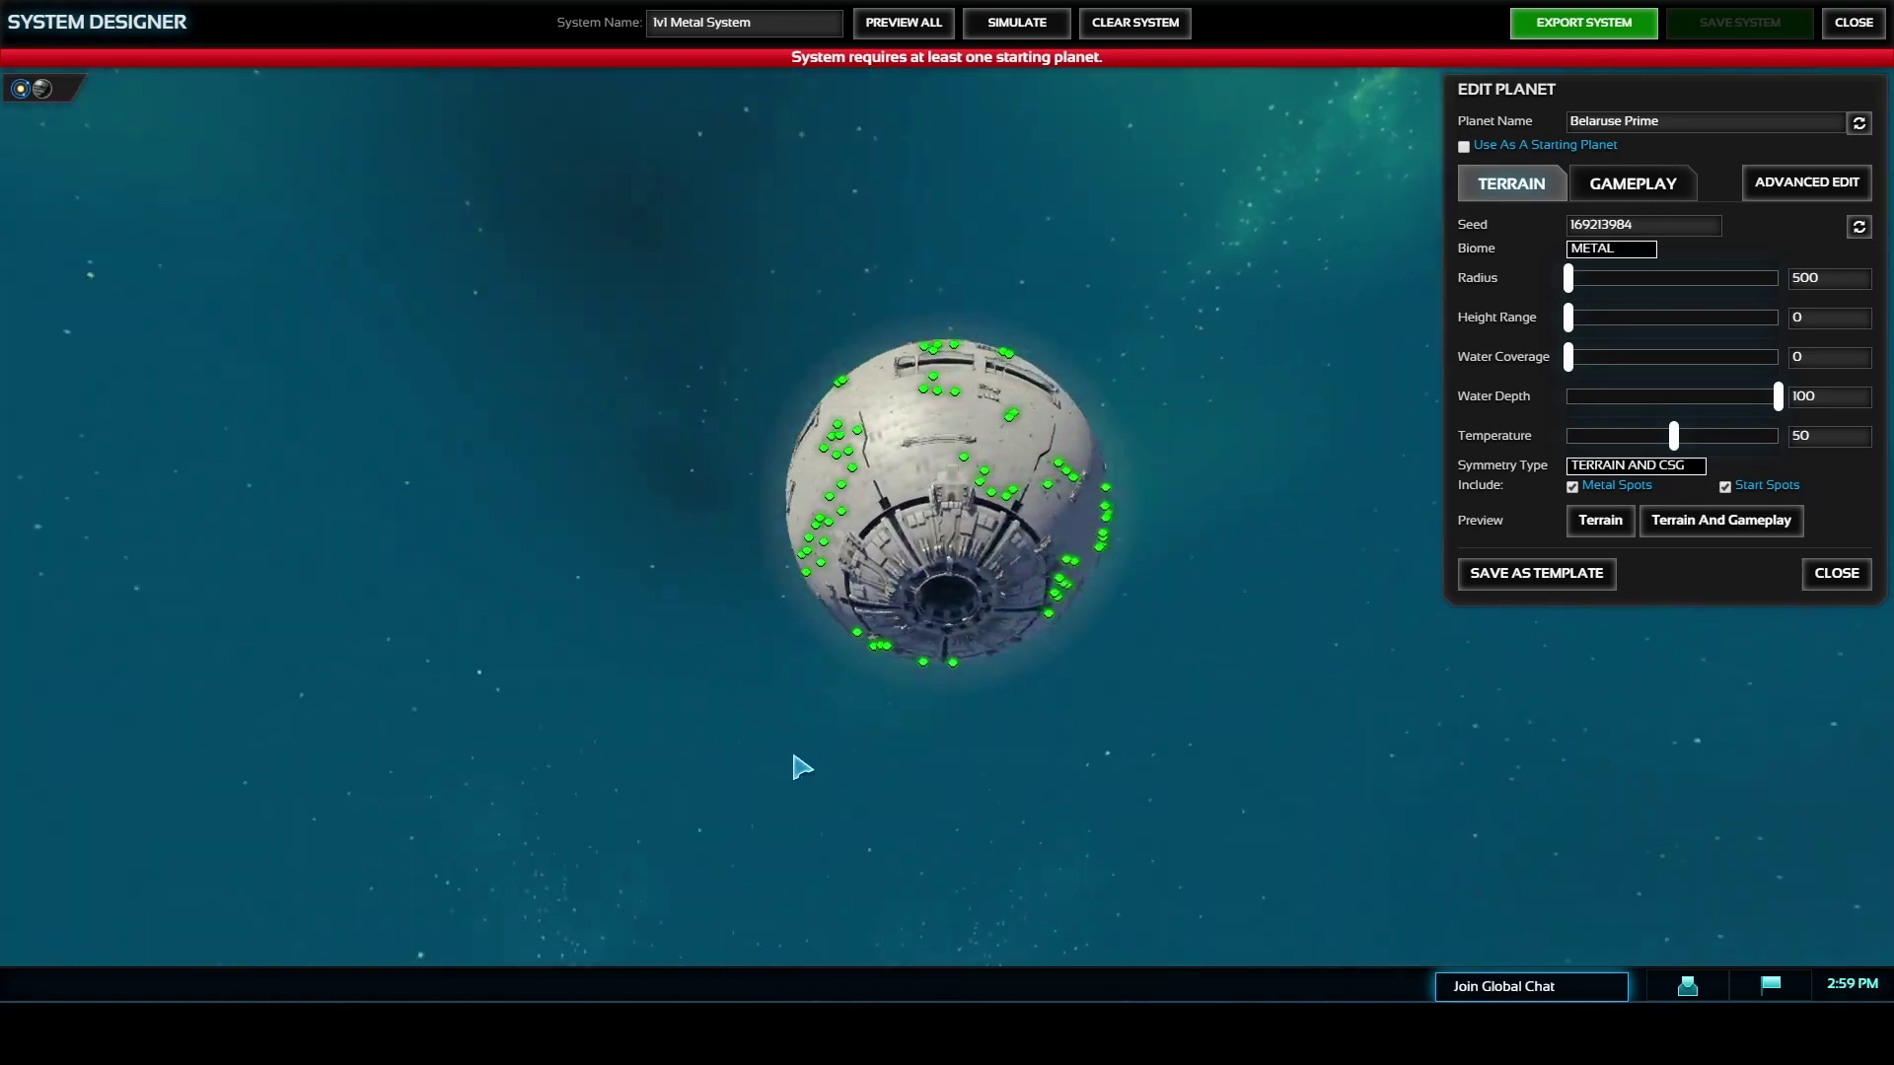
left_click_drag(802, 767, 1328, 529)
left_click_drag(1094, 482, 1169, 483)
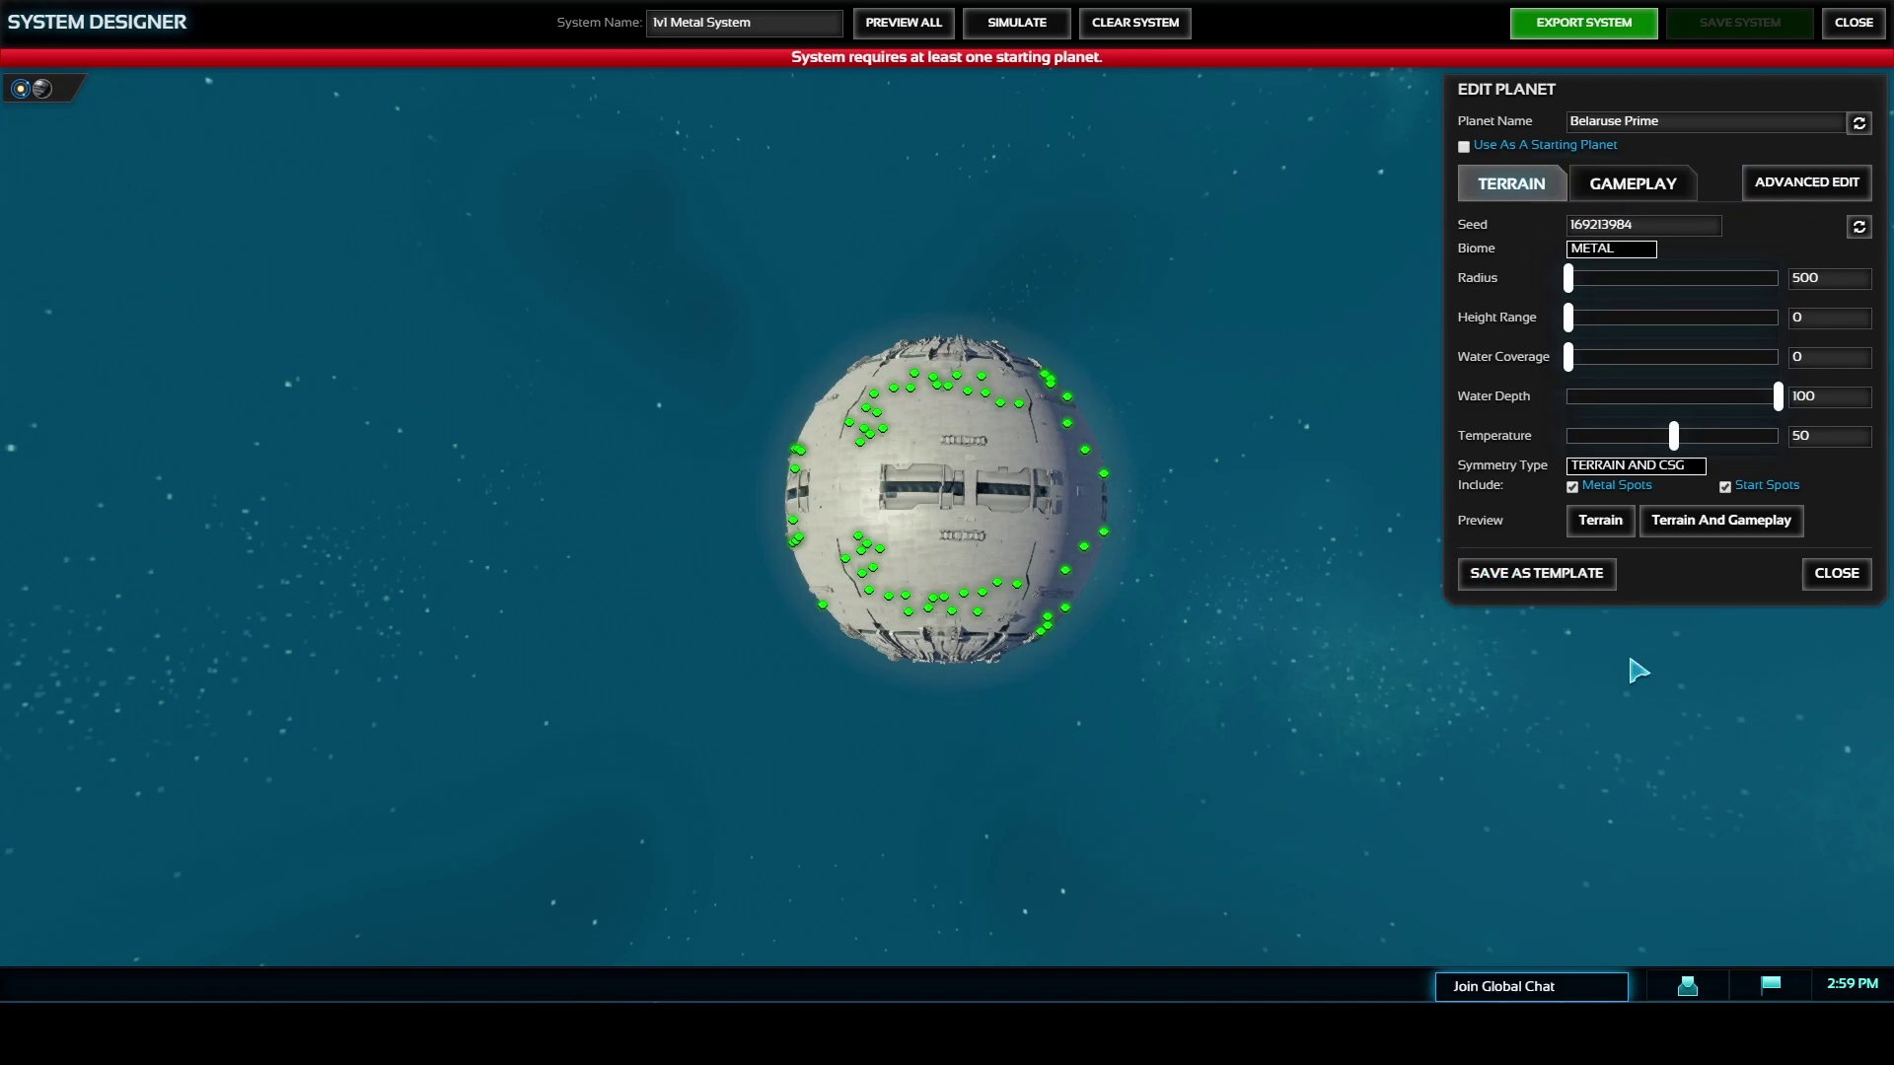
left_click(1833, 576)
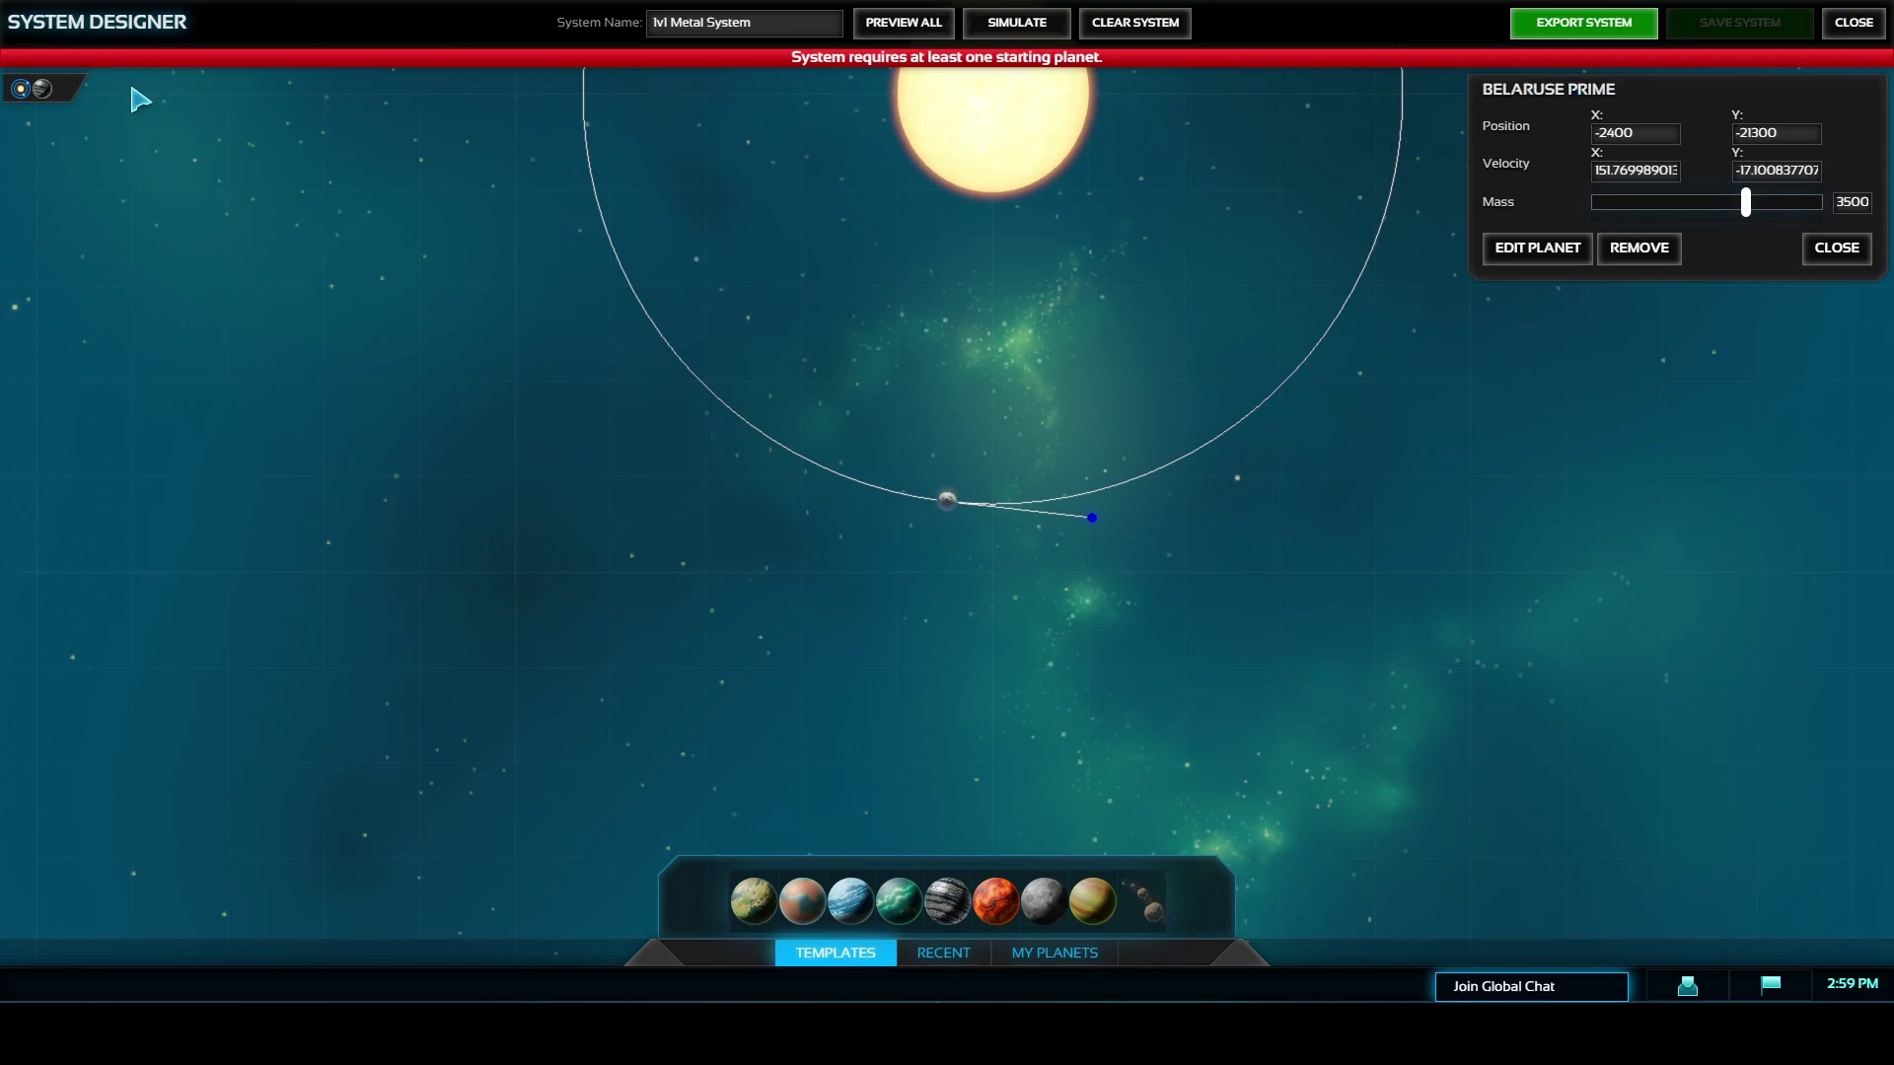
left_click(19, 94)
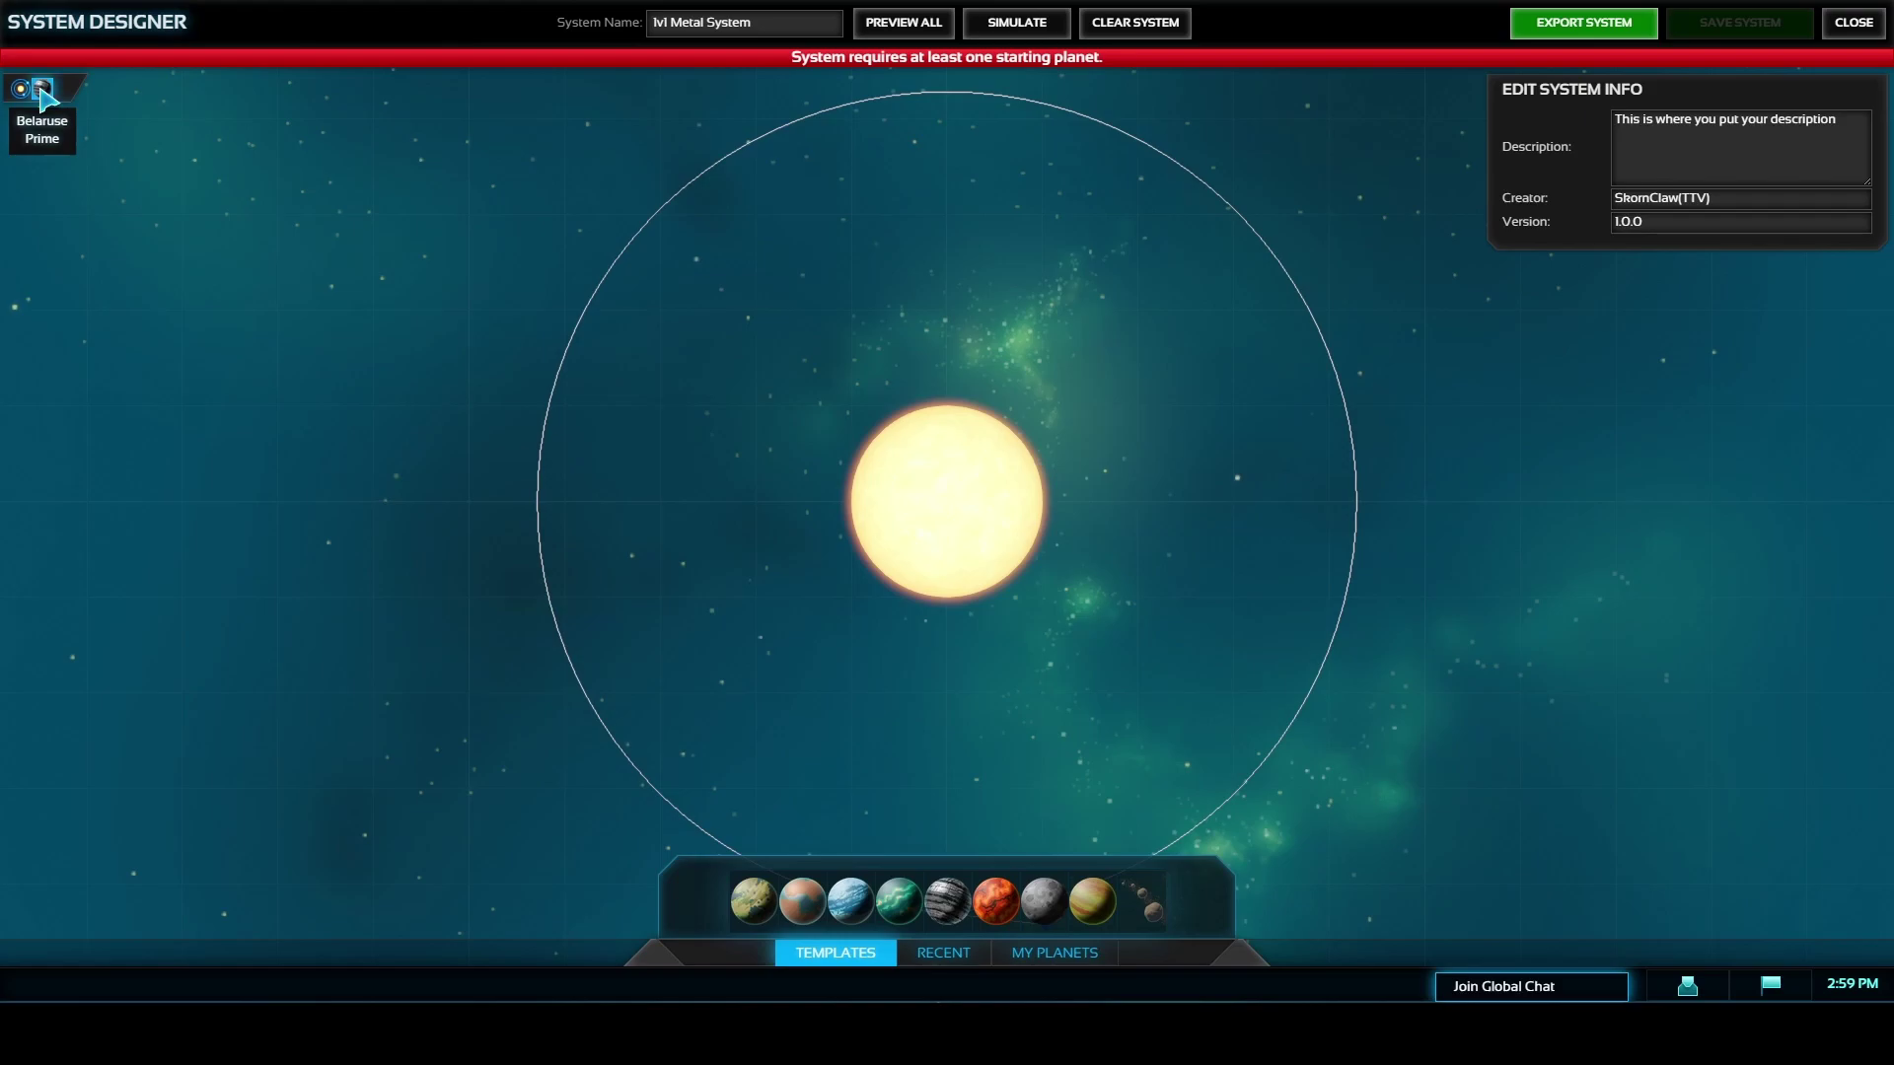
left_click(42, 91)
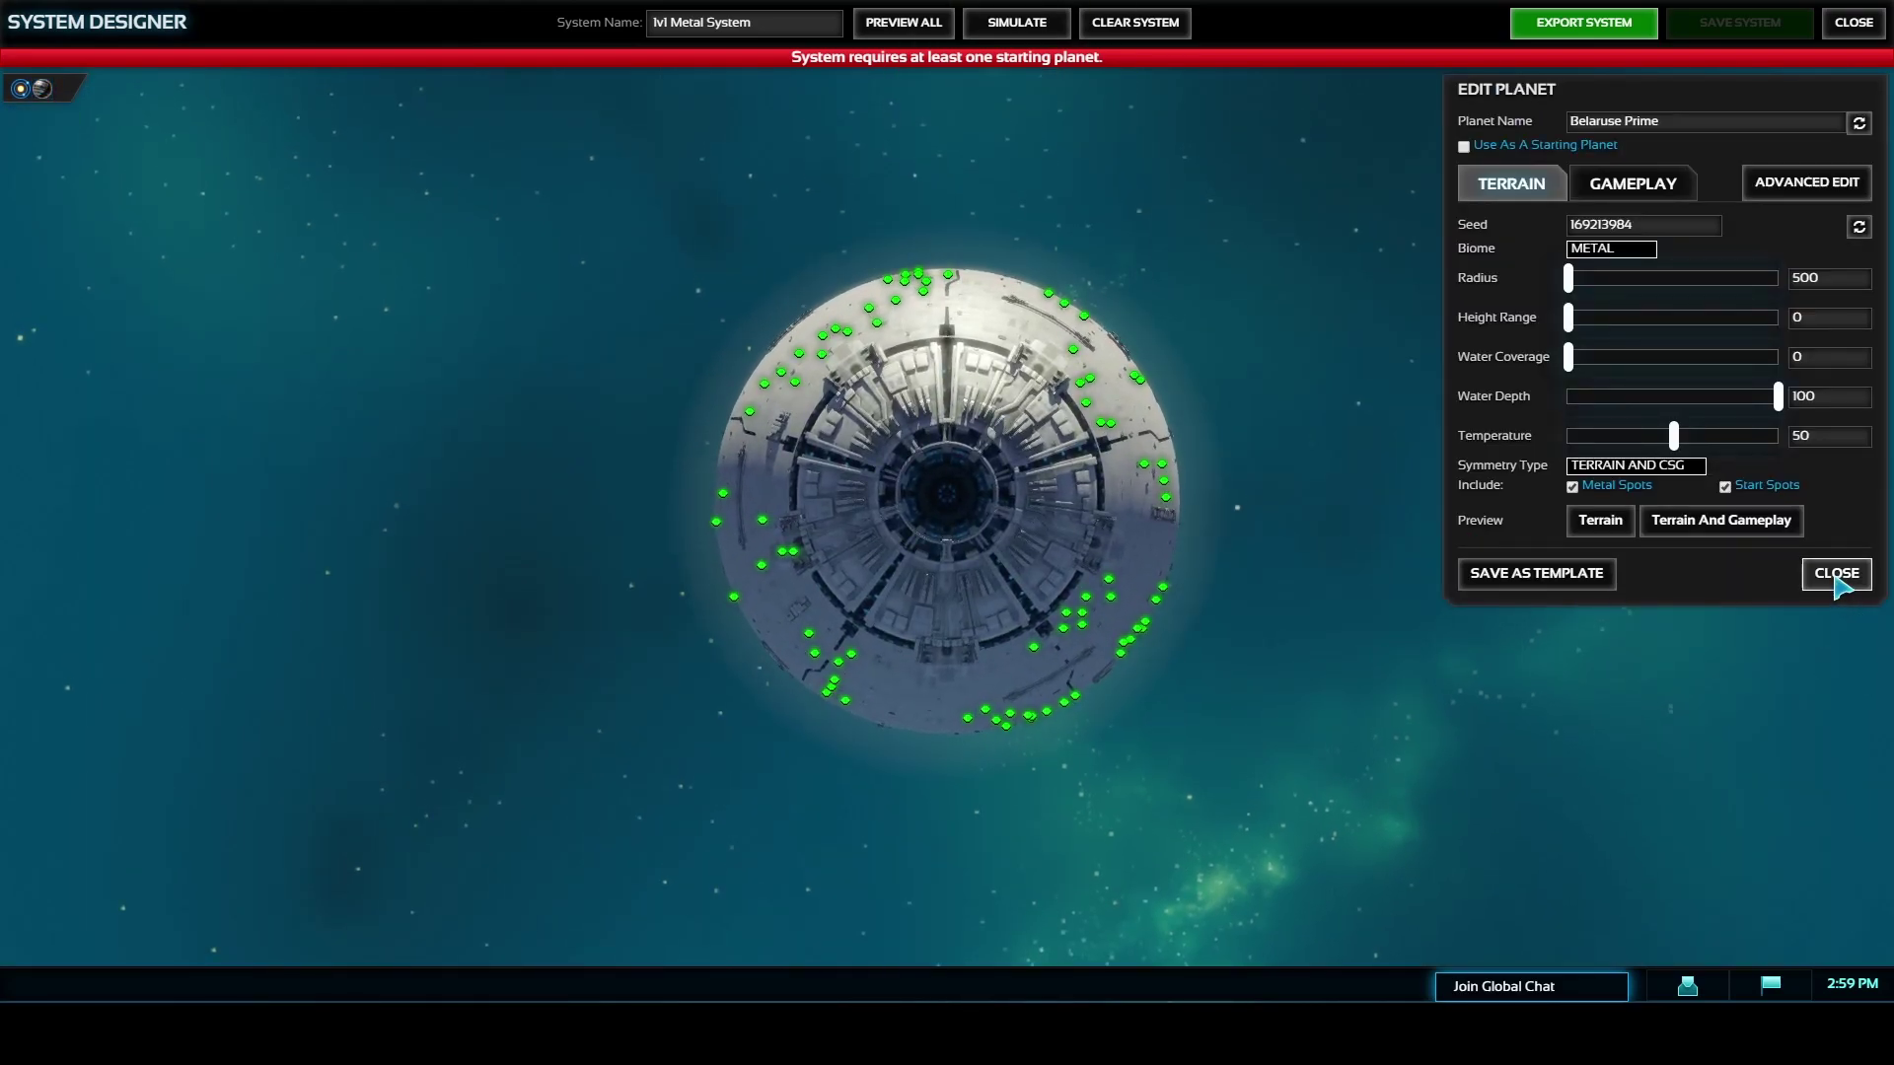
left_click(1837, 574)
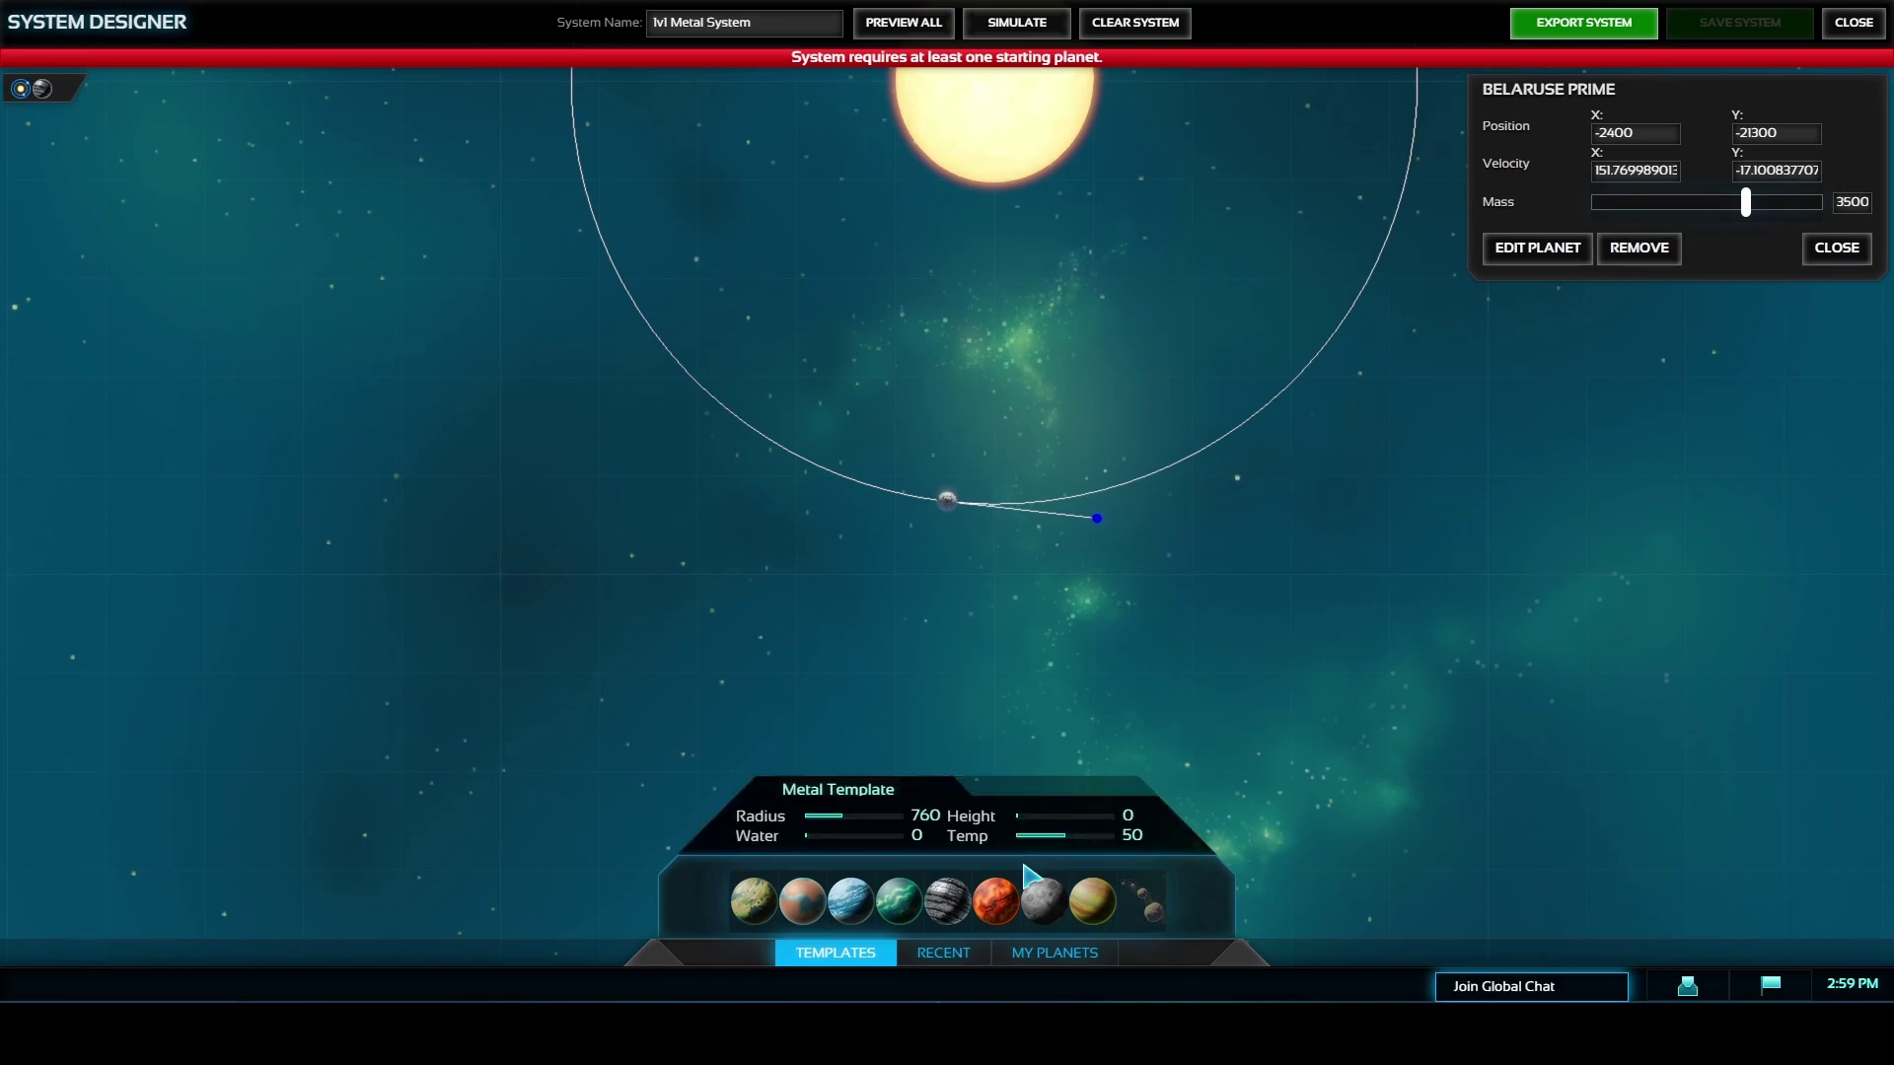
- Add a saved Belaruse Prime from My Planets into orbit around the sun
left_click(927, 958)
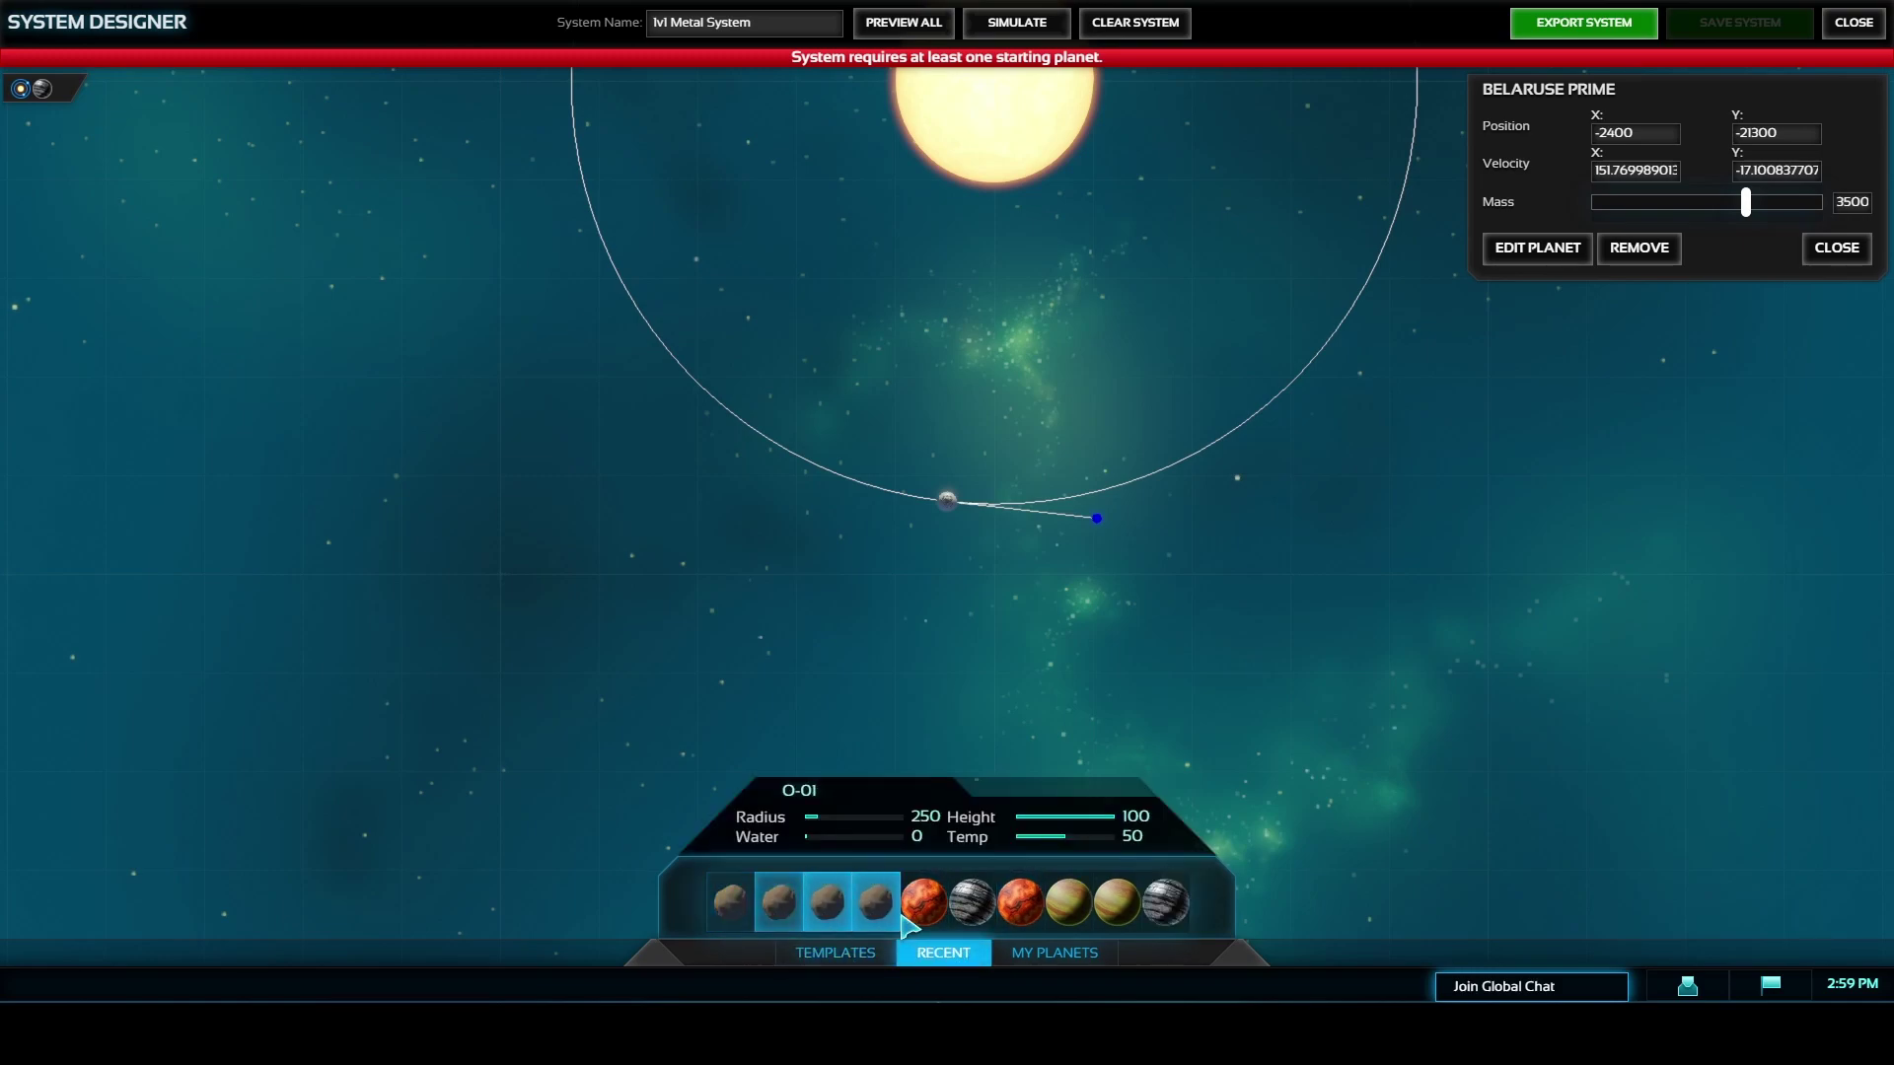
left_click(1068, 955)
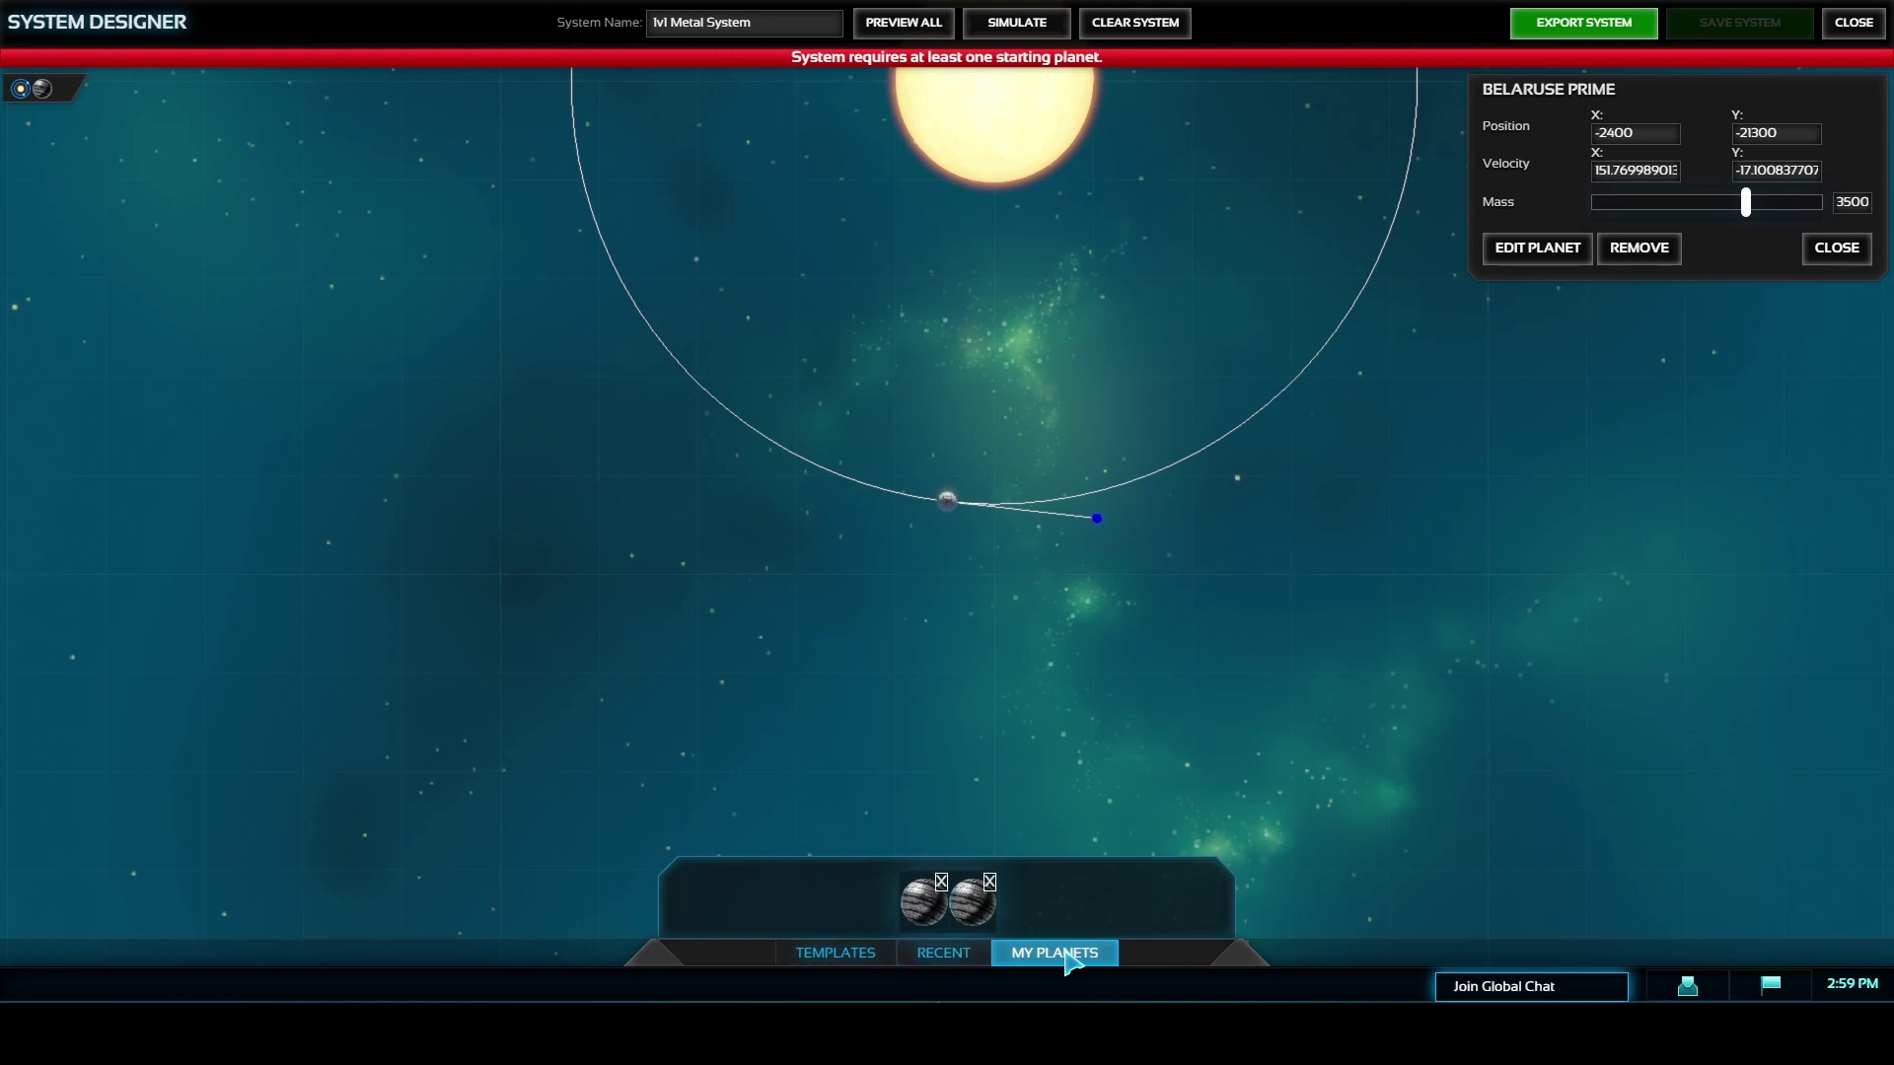
mouse_move(975, 915)
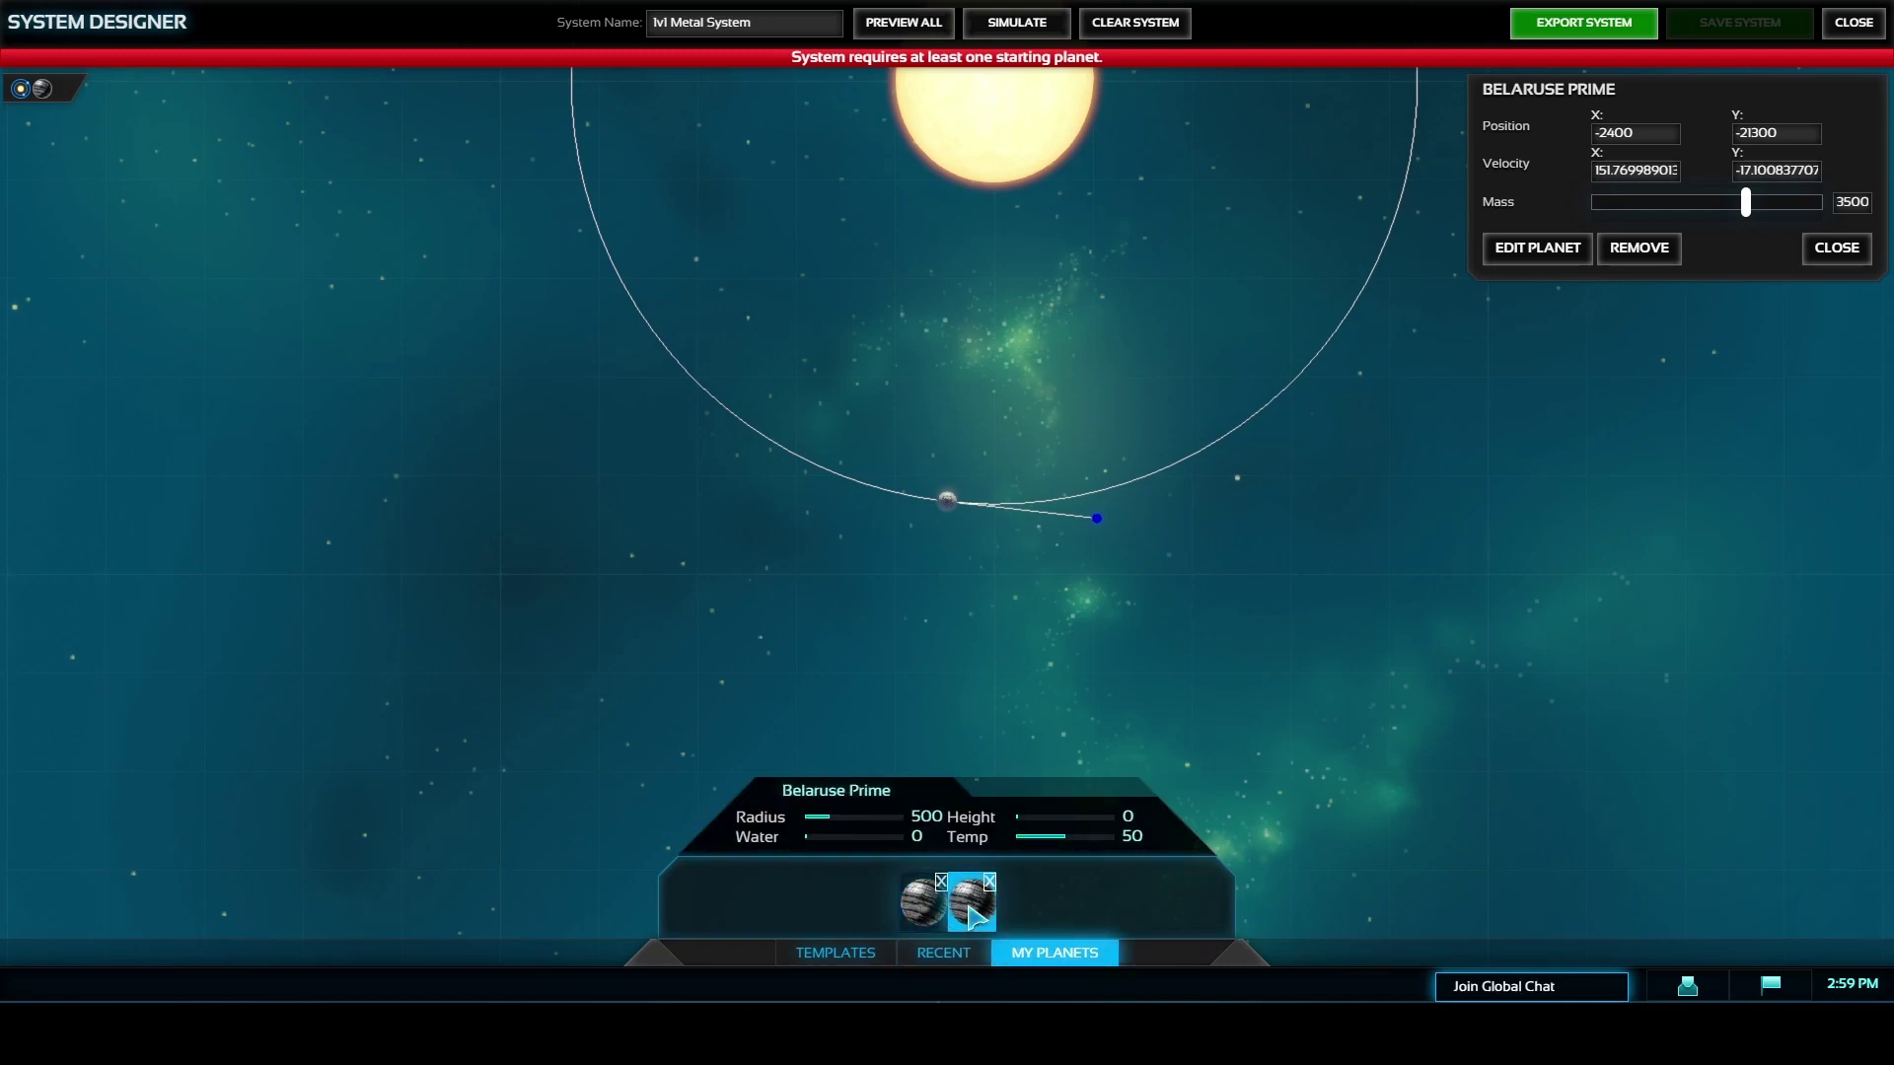
left_click_drag(974, 916, 994, 118)
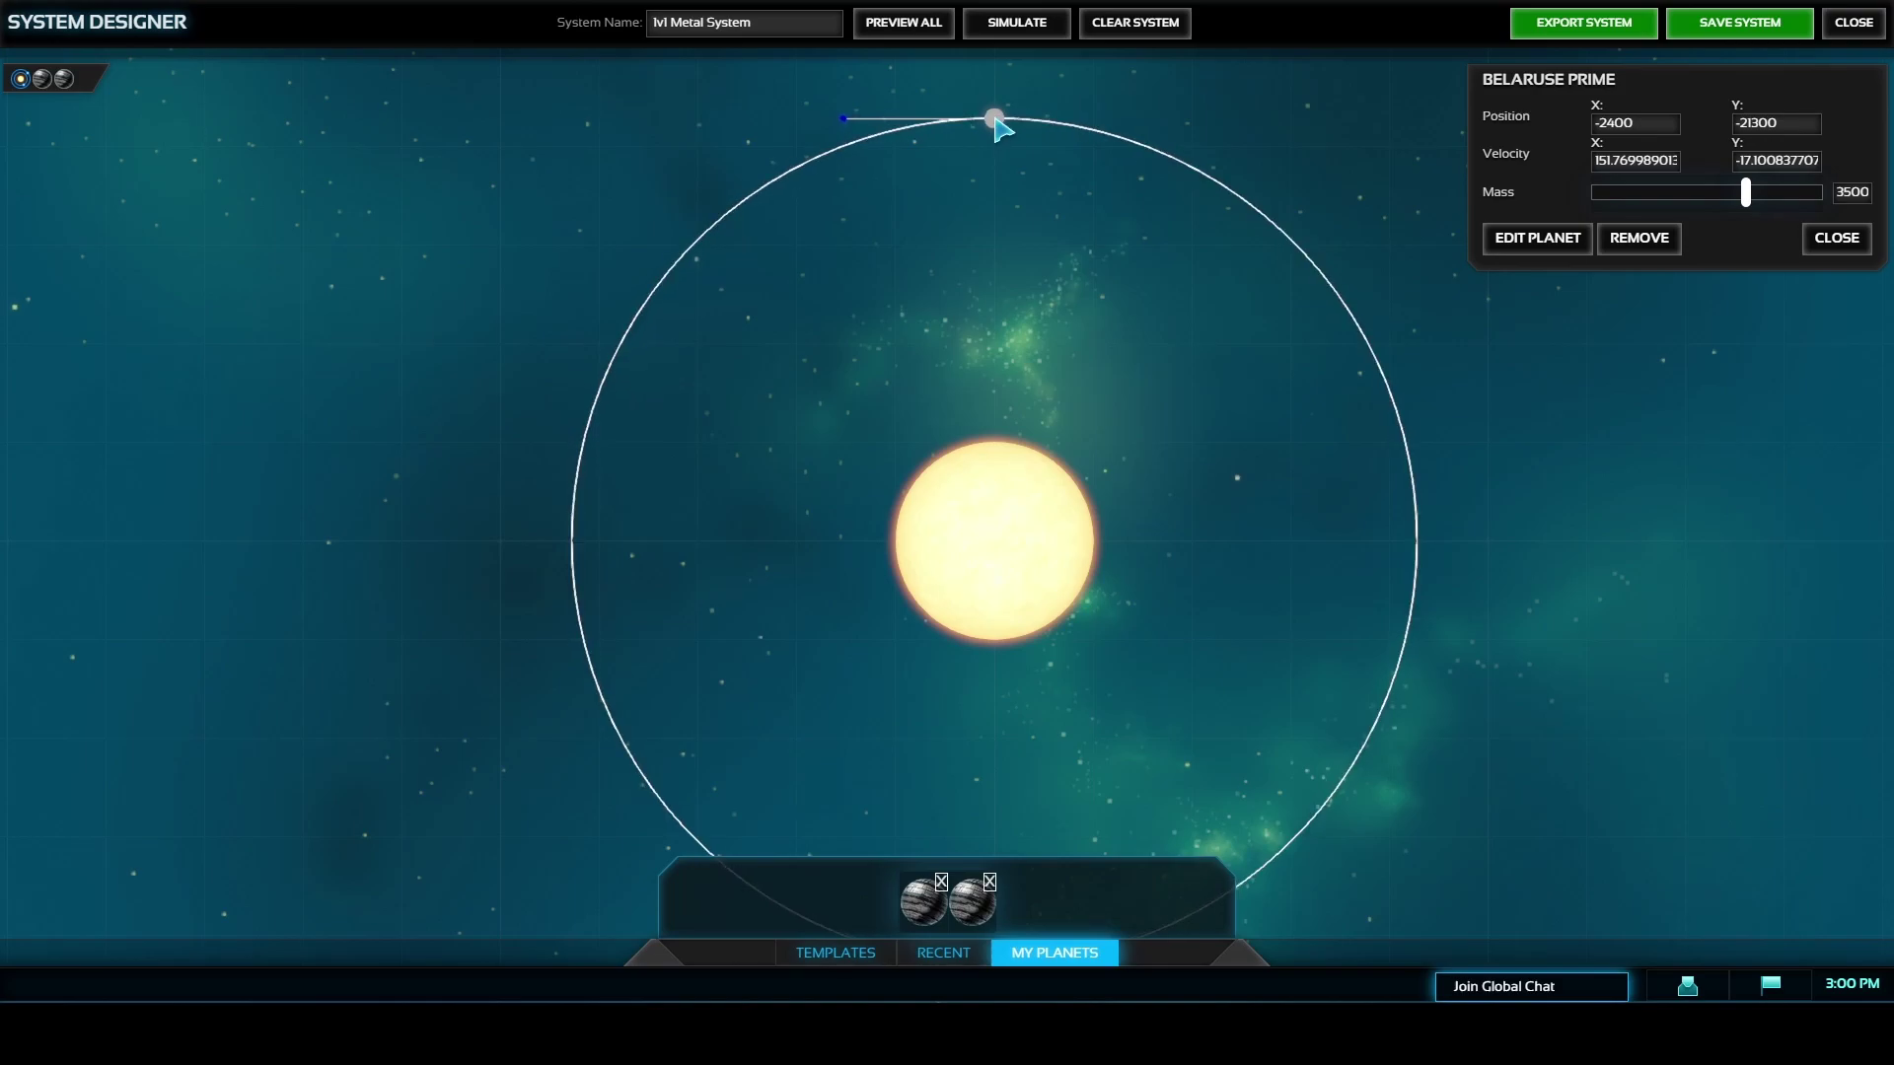
- Make Belaruse Prime a starting planet via the Gameplay settings
left_click_drag(995, 119, 997, 121)
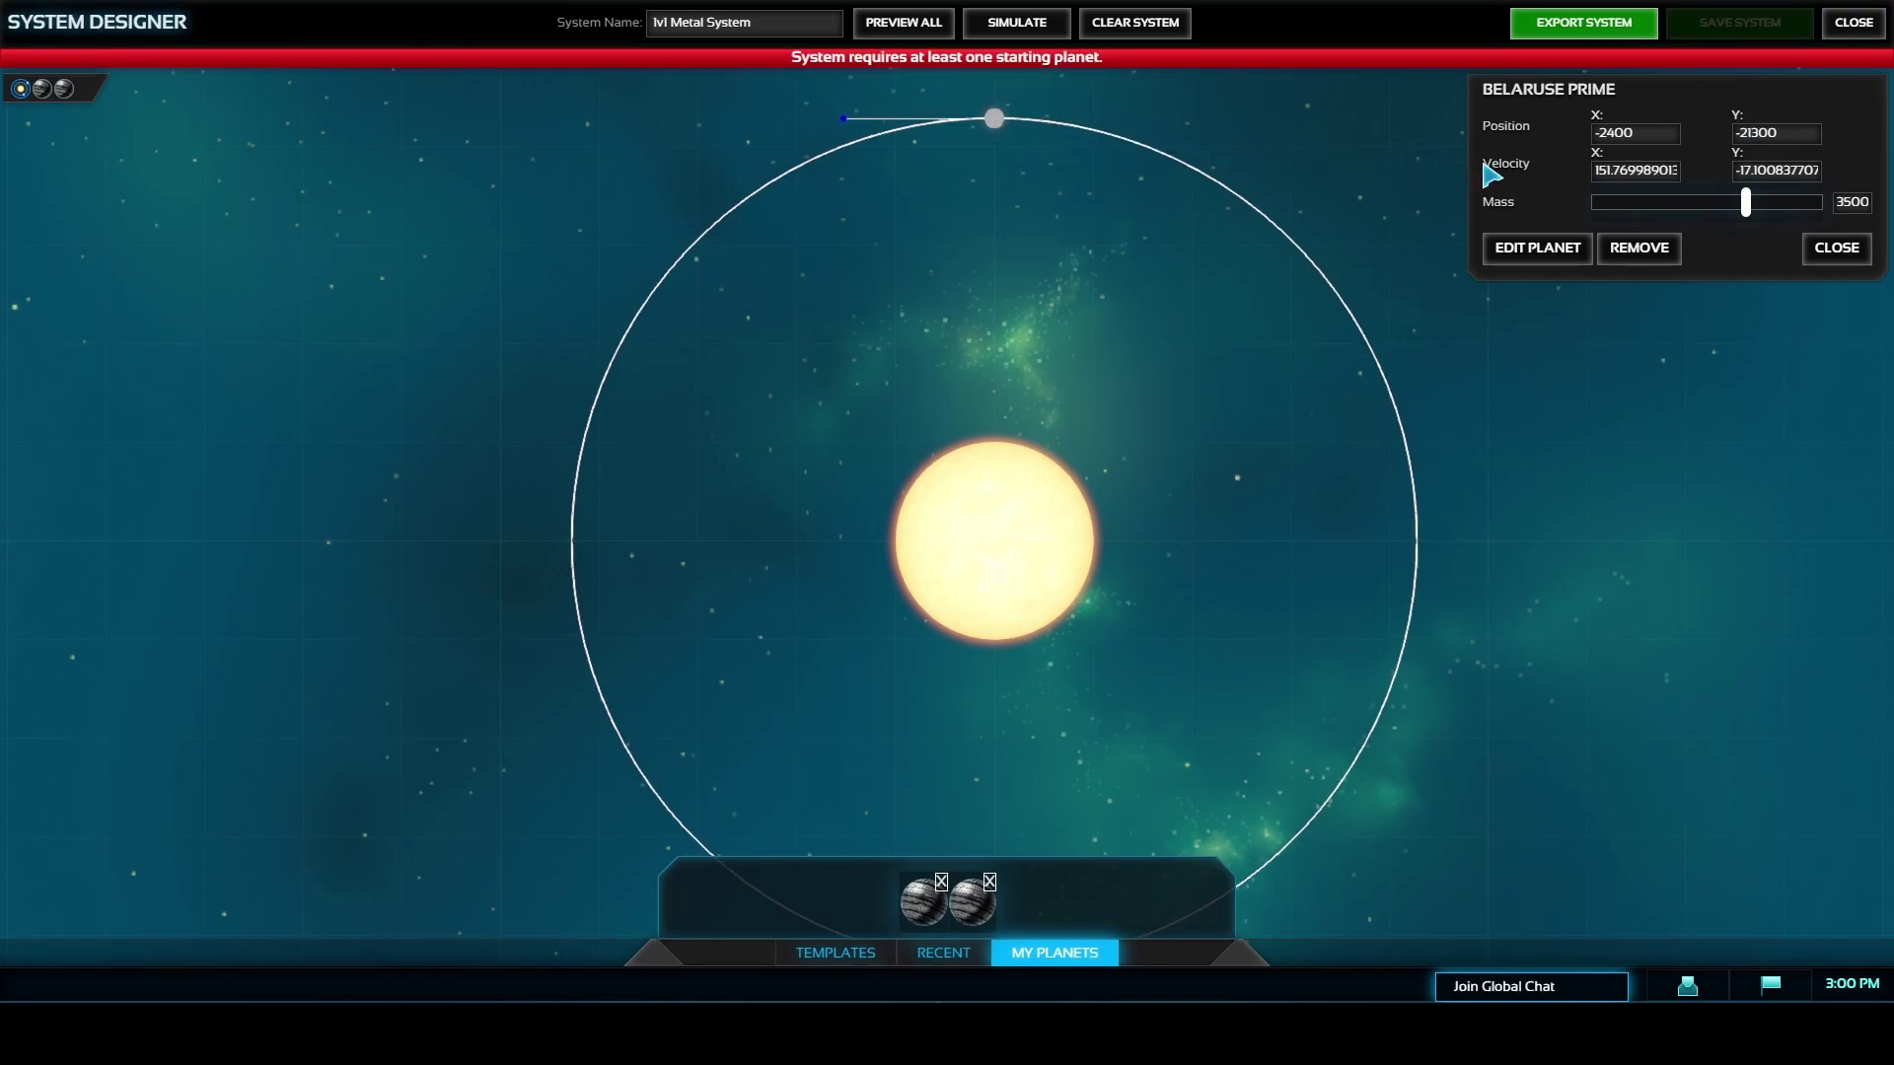
left_click(1569, 248)
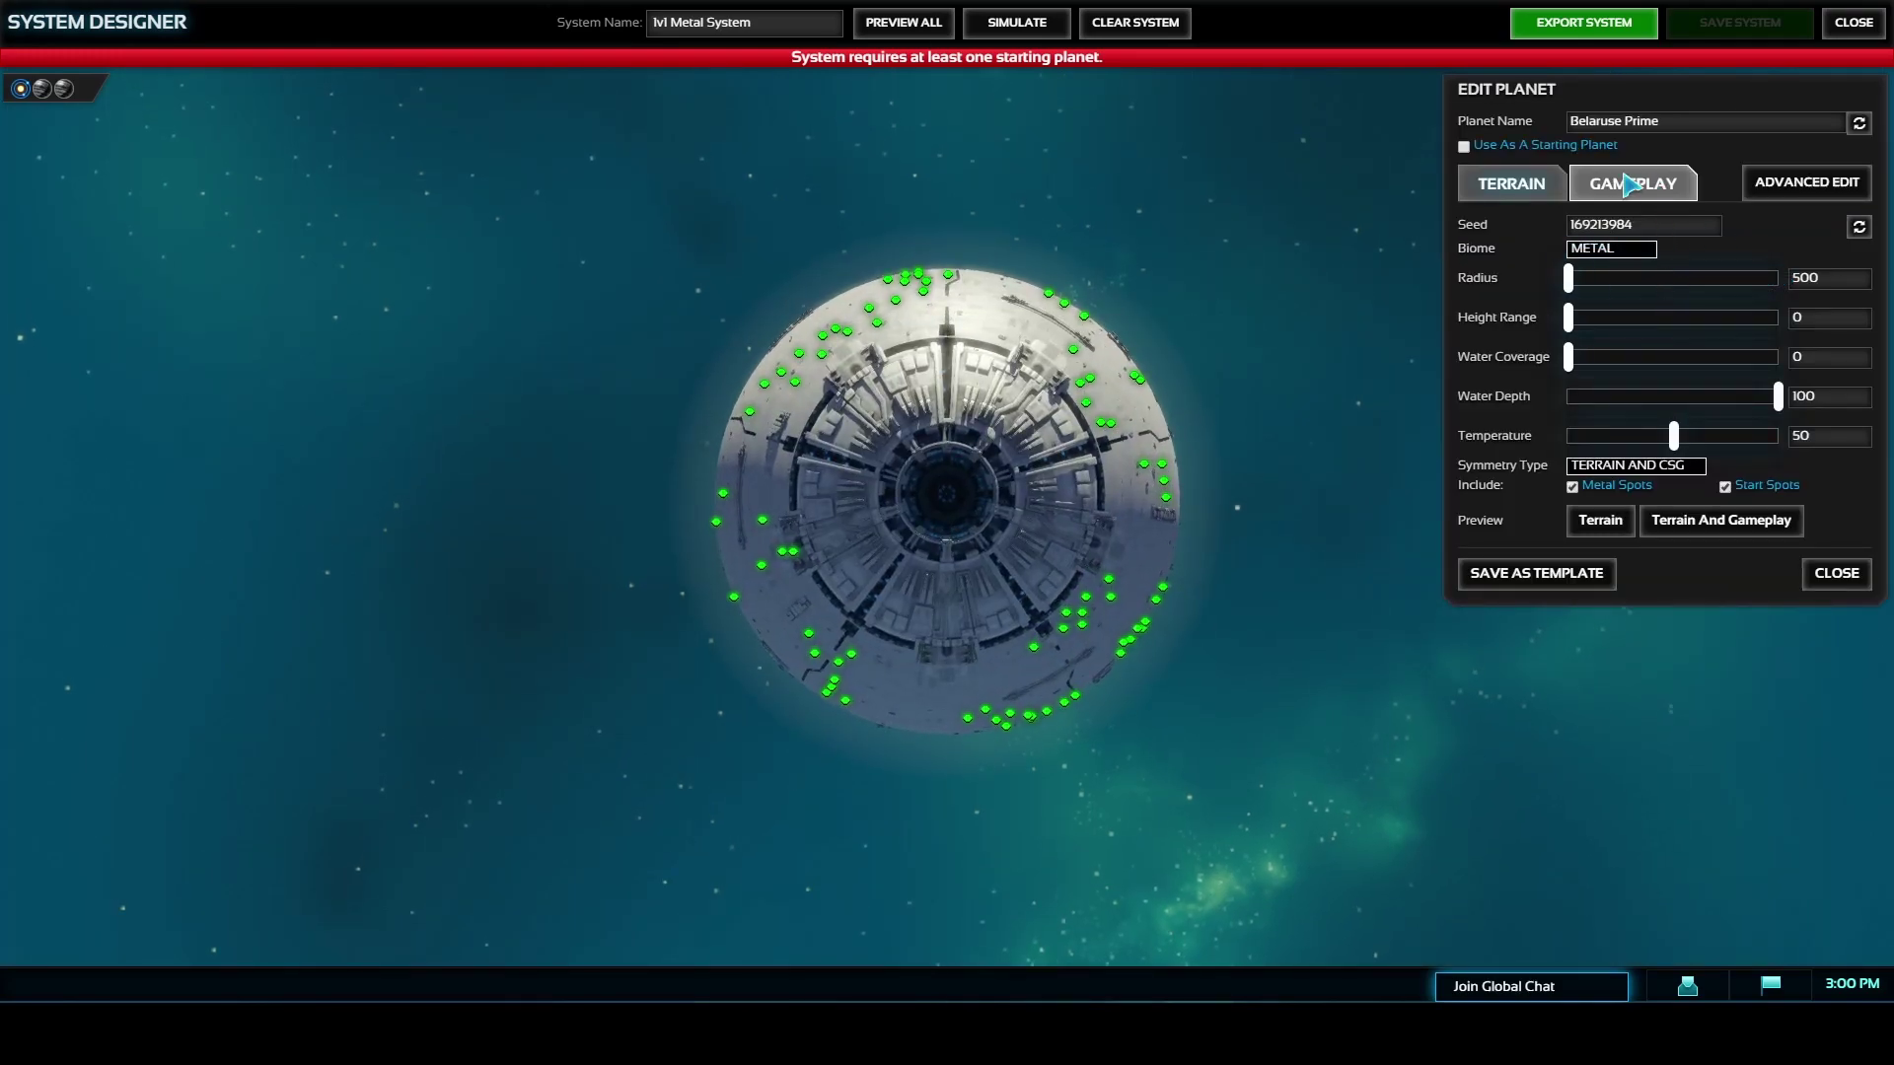
left_click(1621, 184)
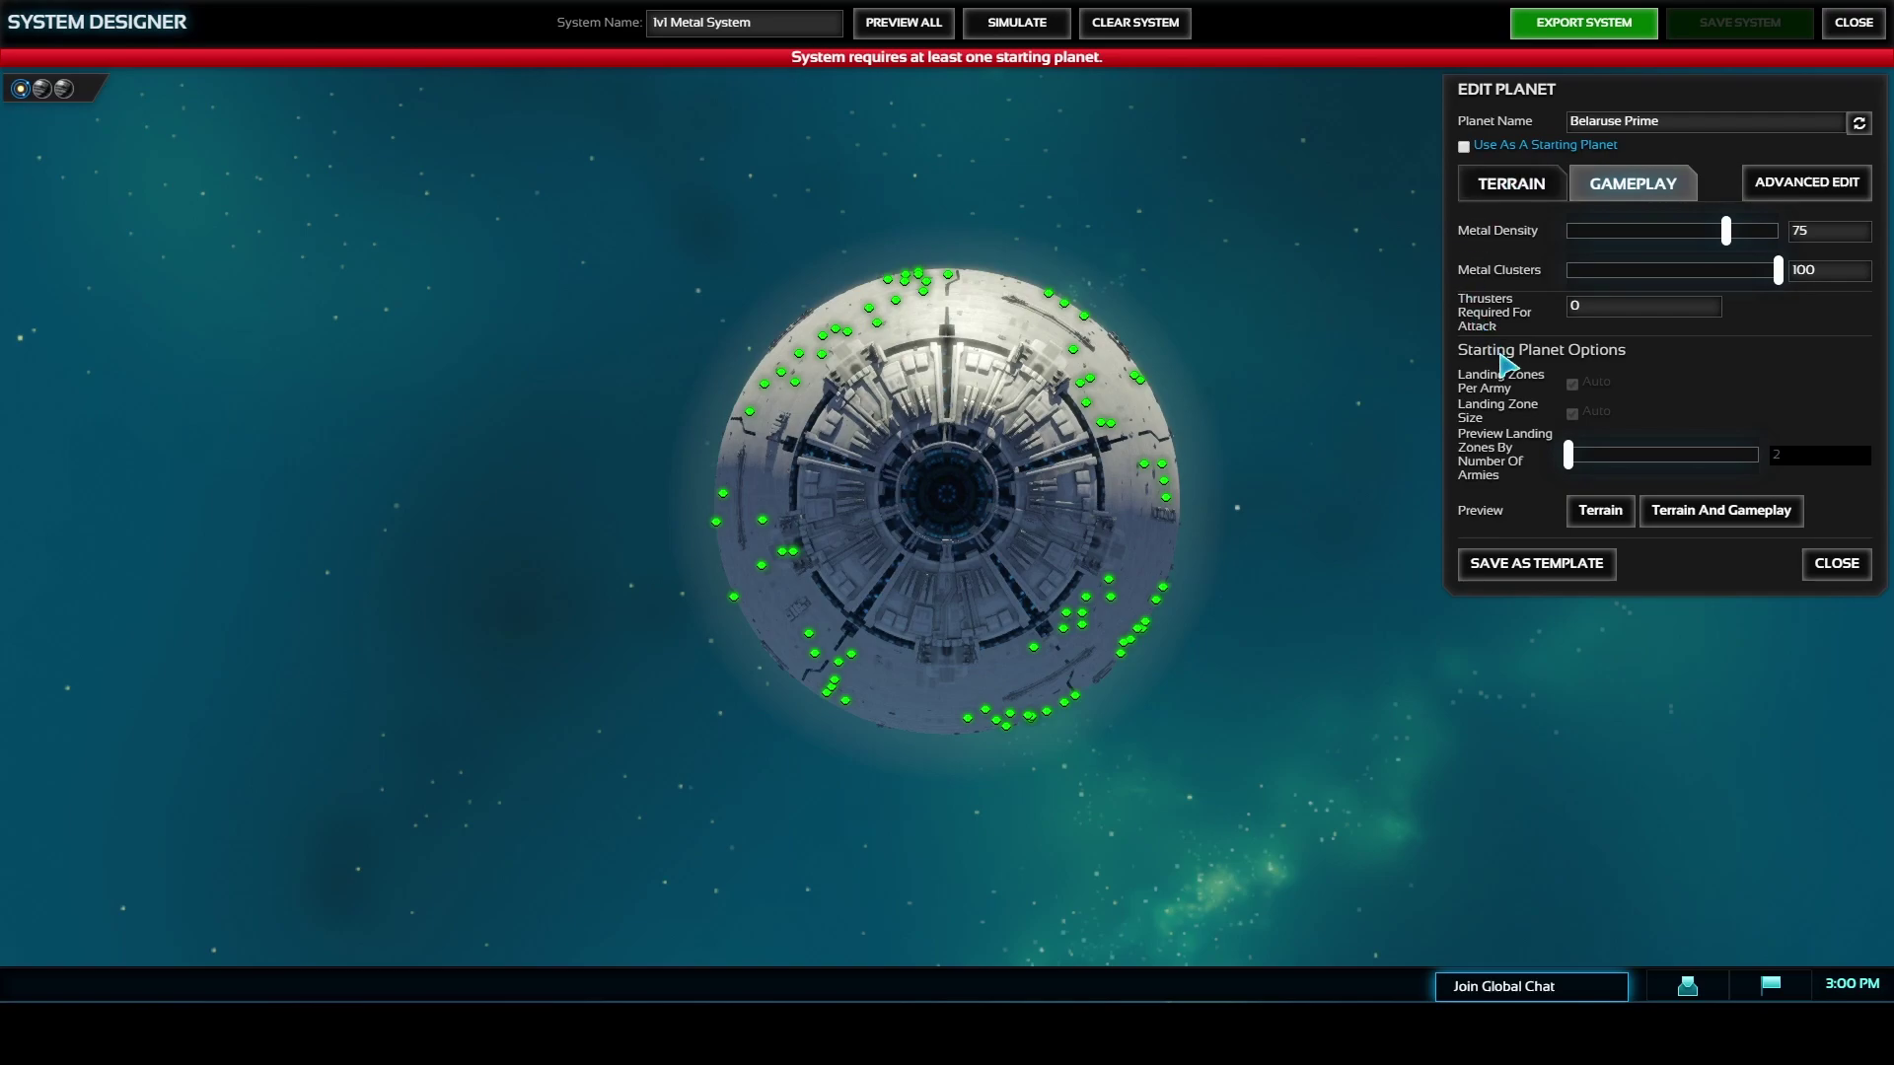
left_click(1465, 146)
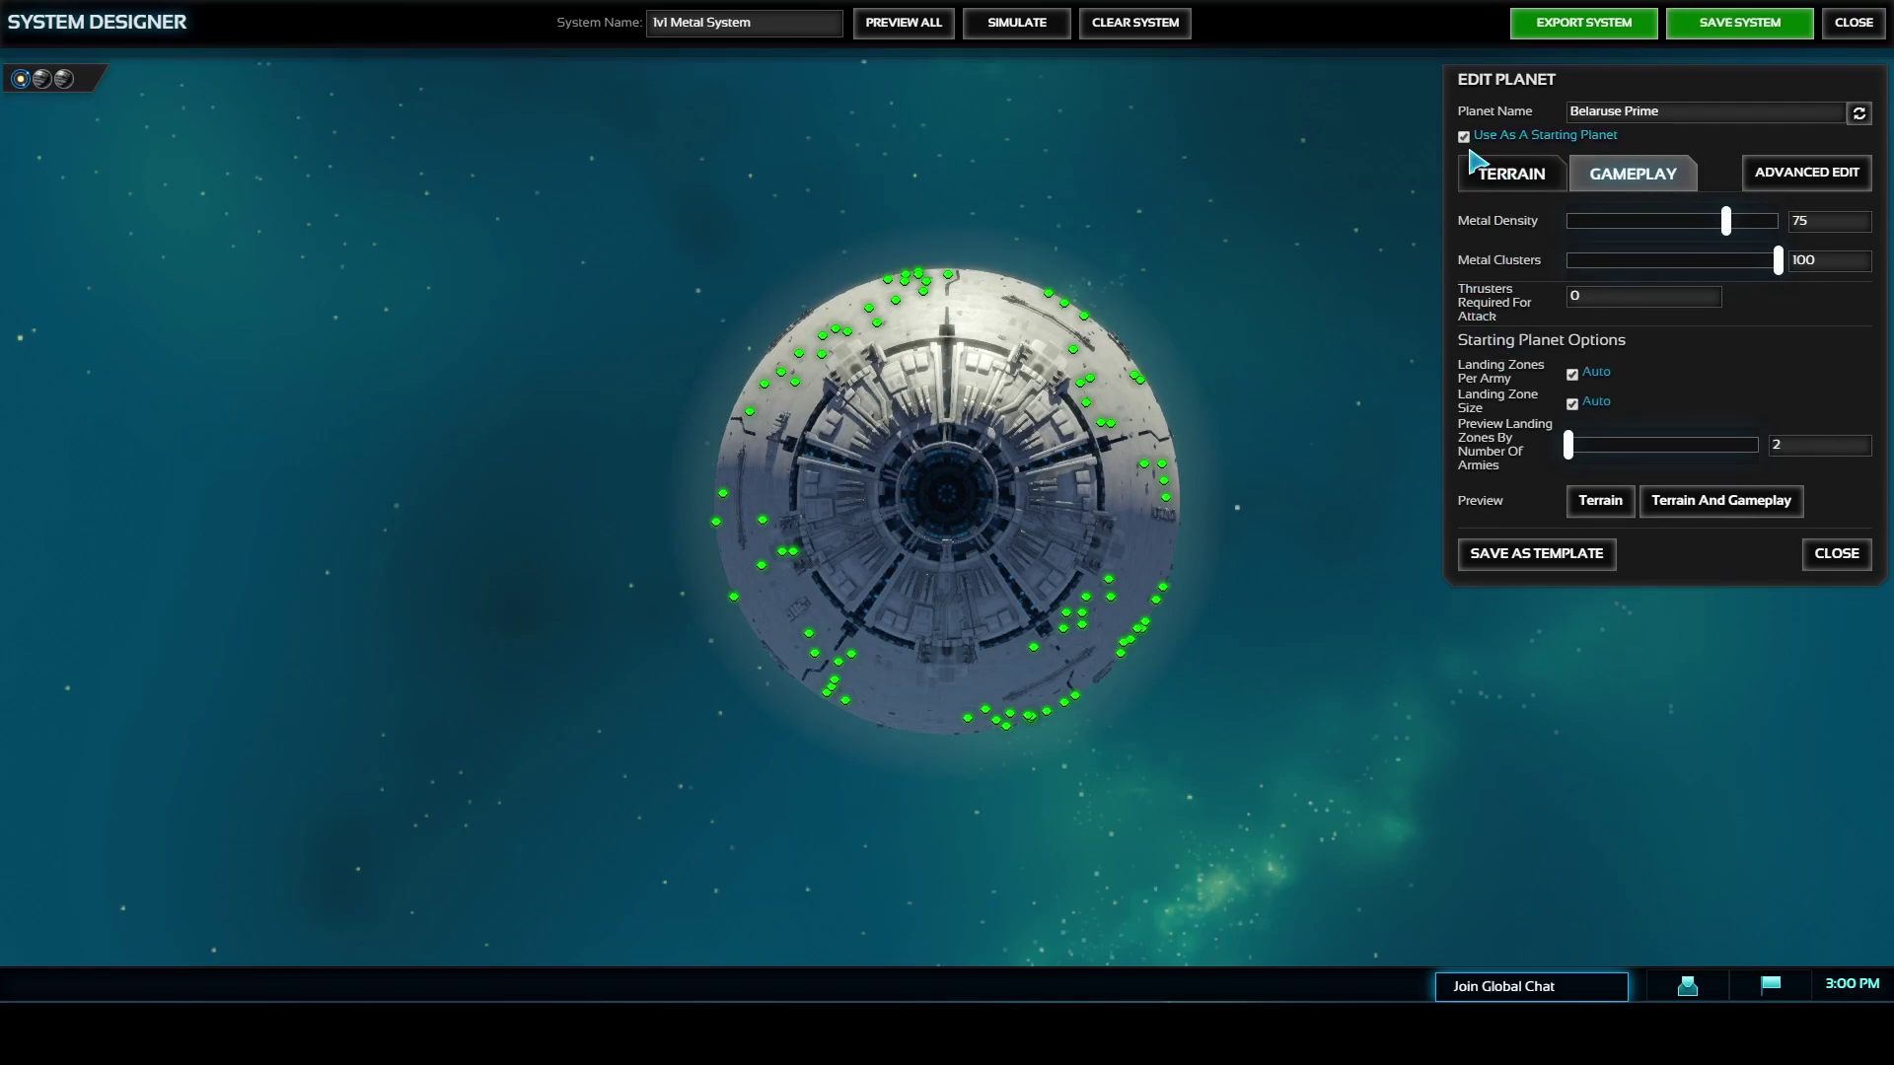
left_click(1835, 556)
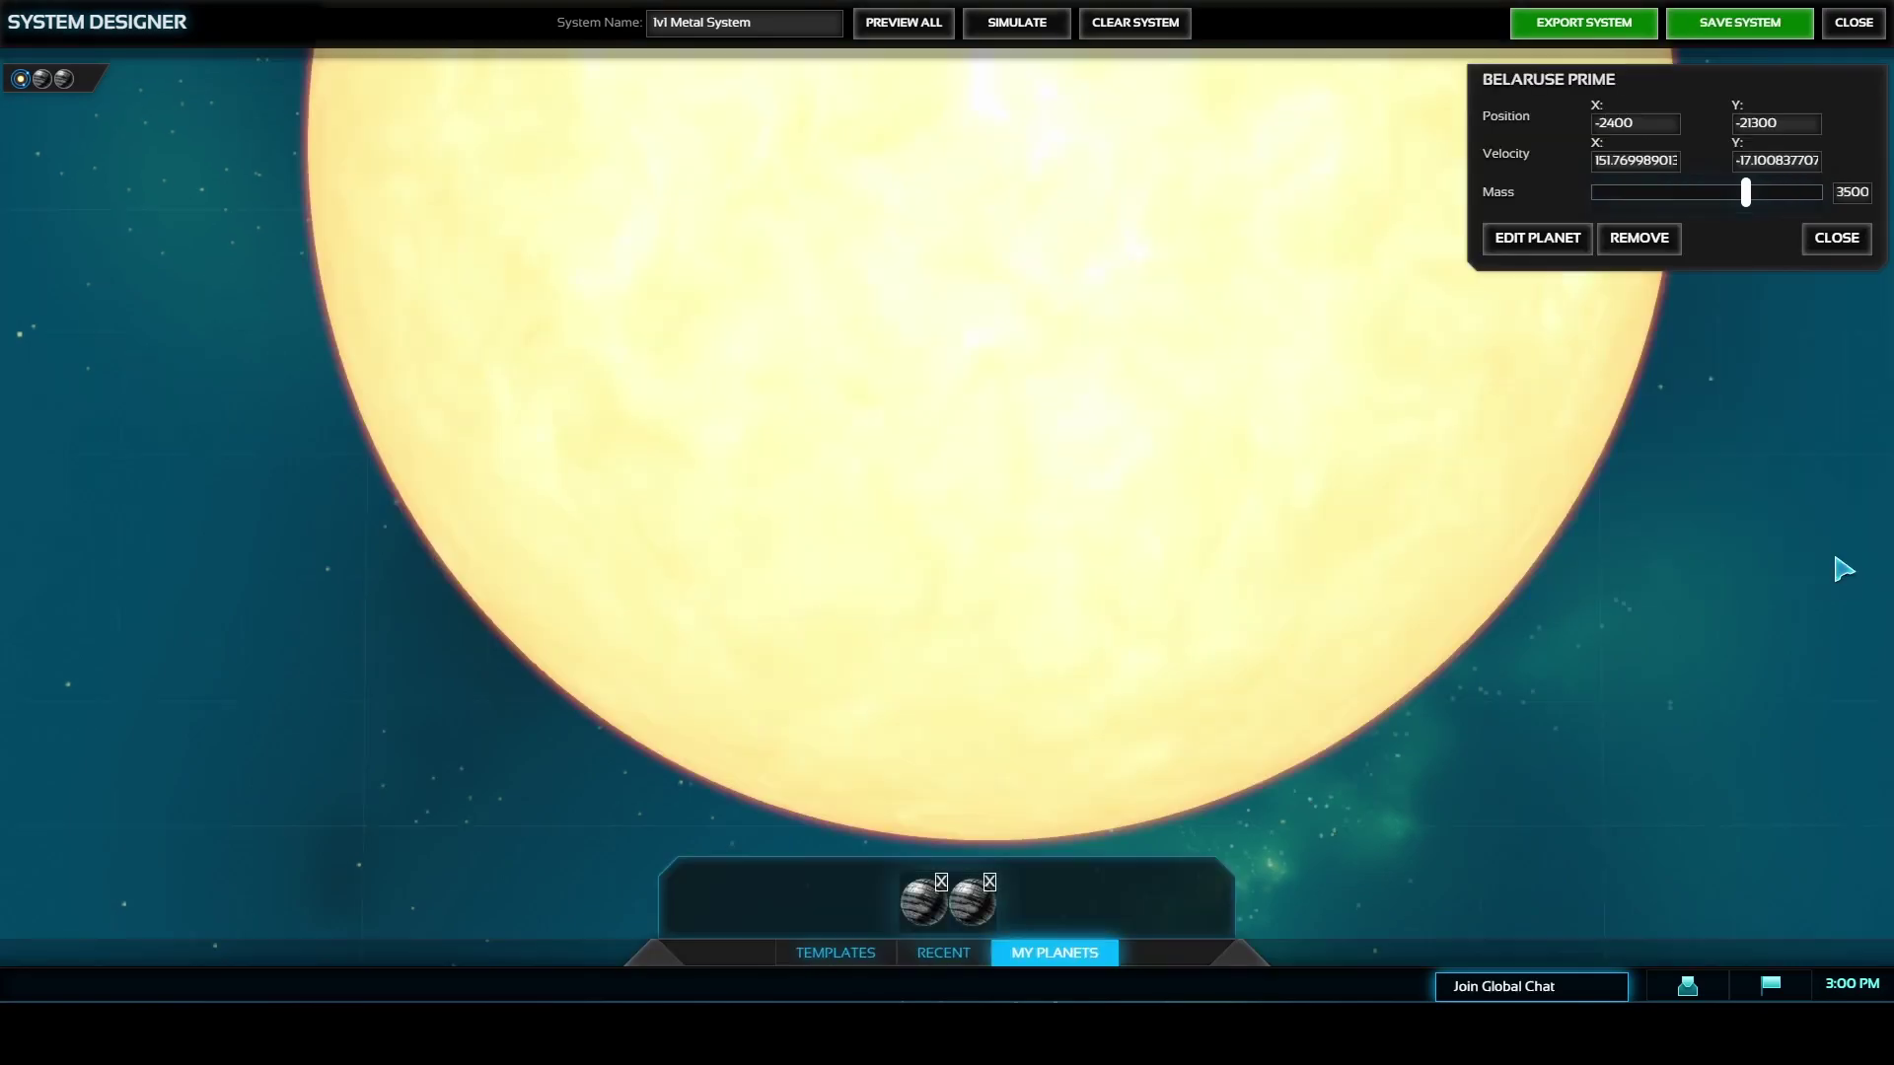
- Give the second planet a random new name, ArmsFrost
left_click(42, 78)
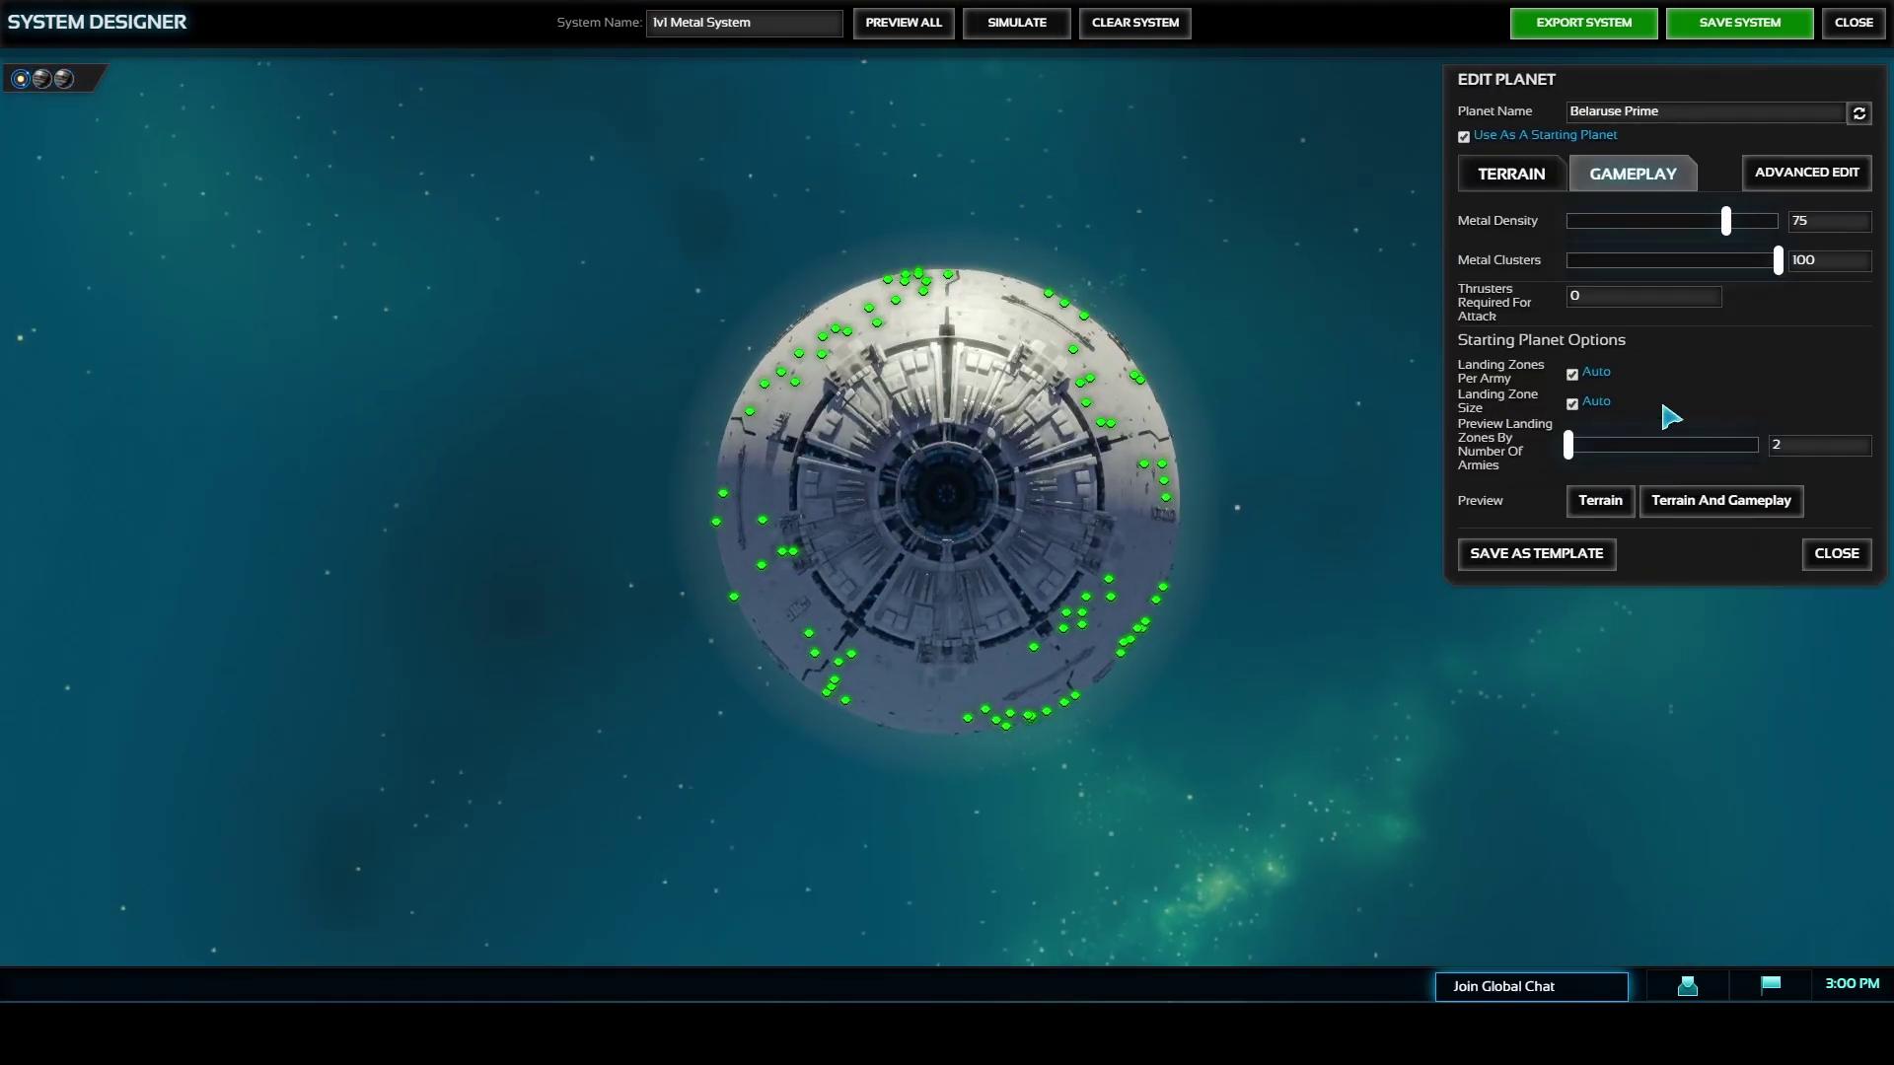
left_click(1858, 113)
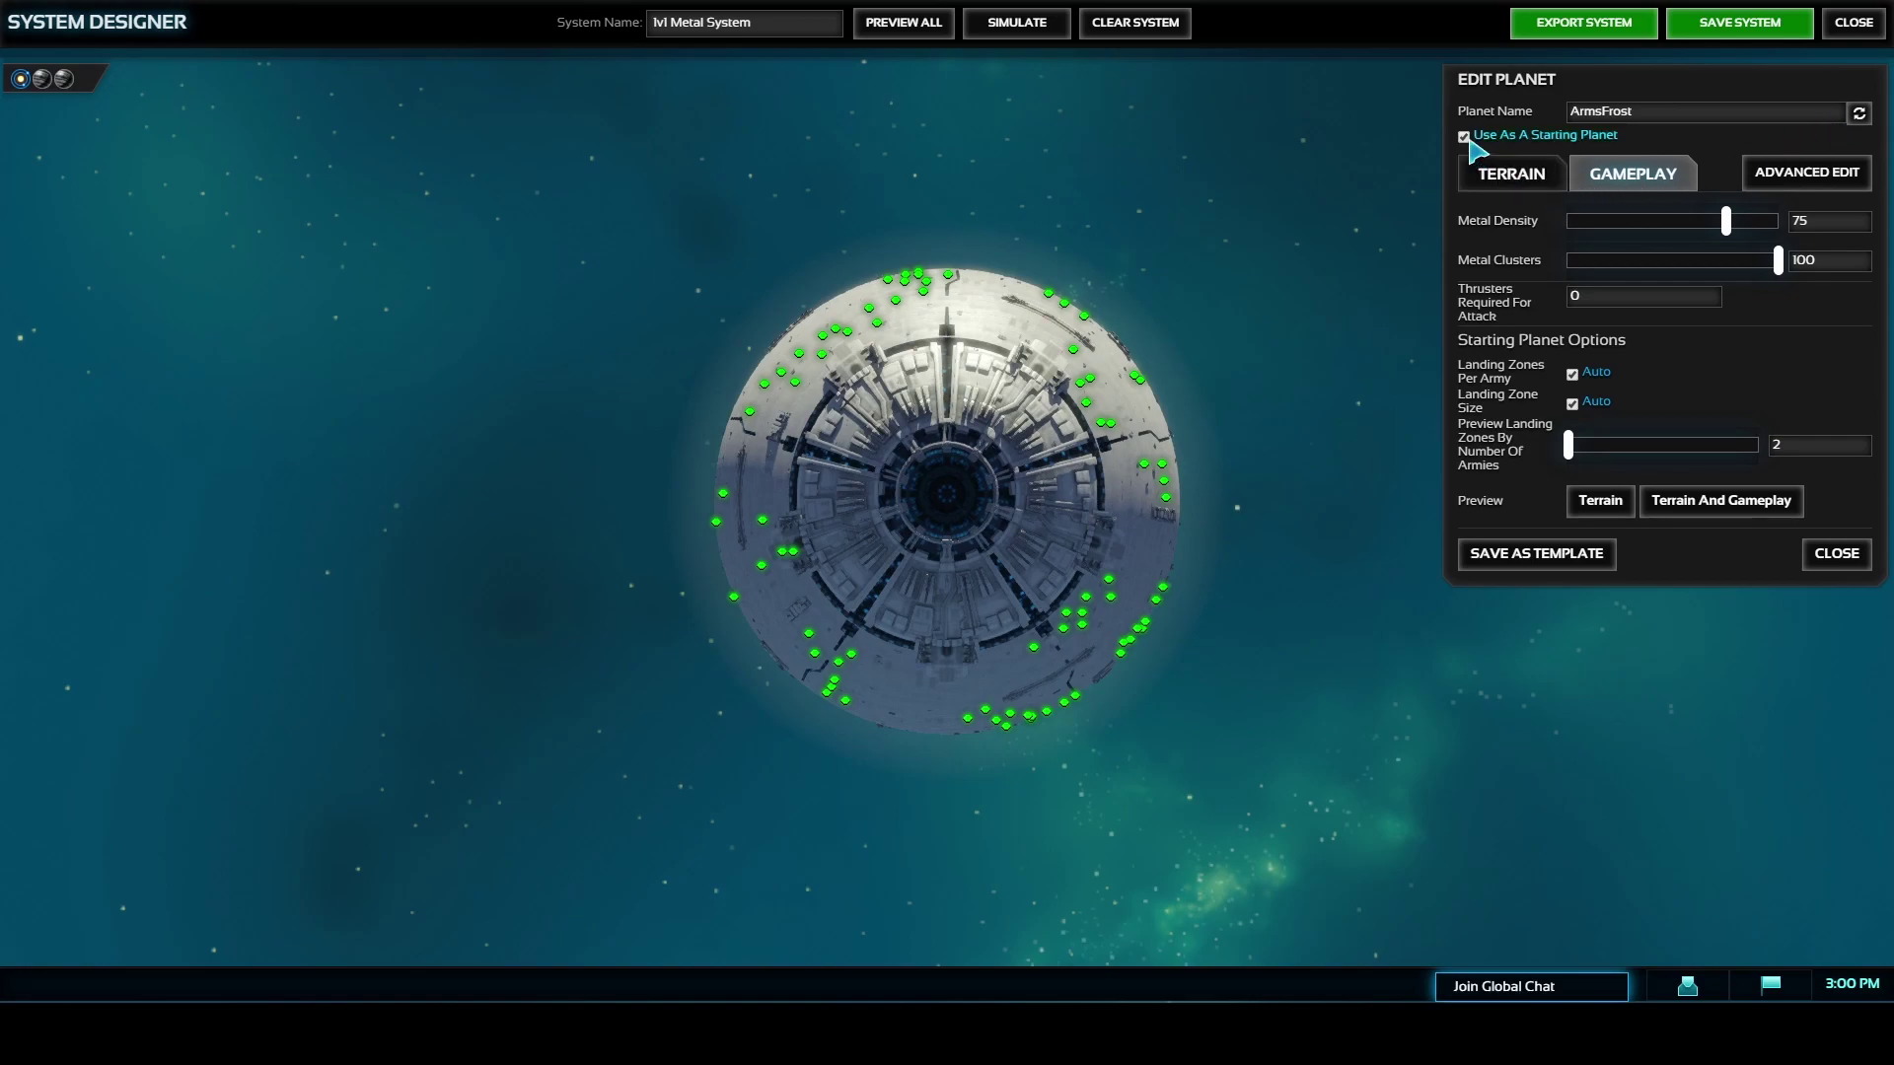
left_click(1830, 558)
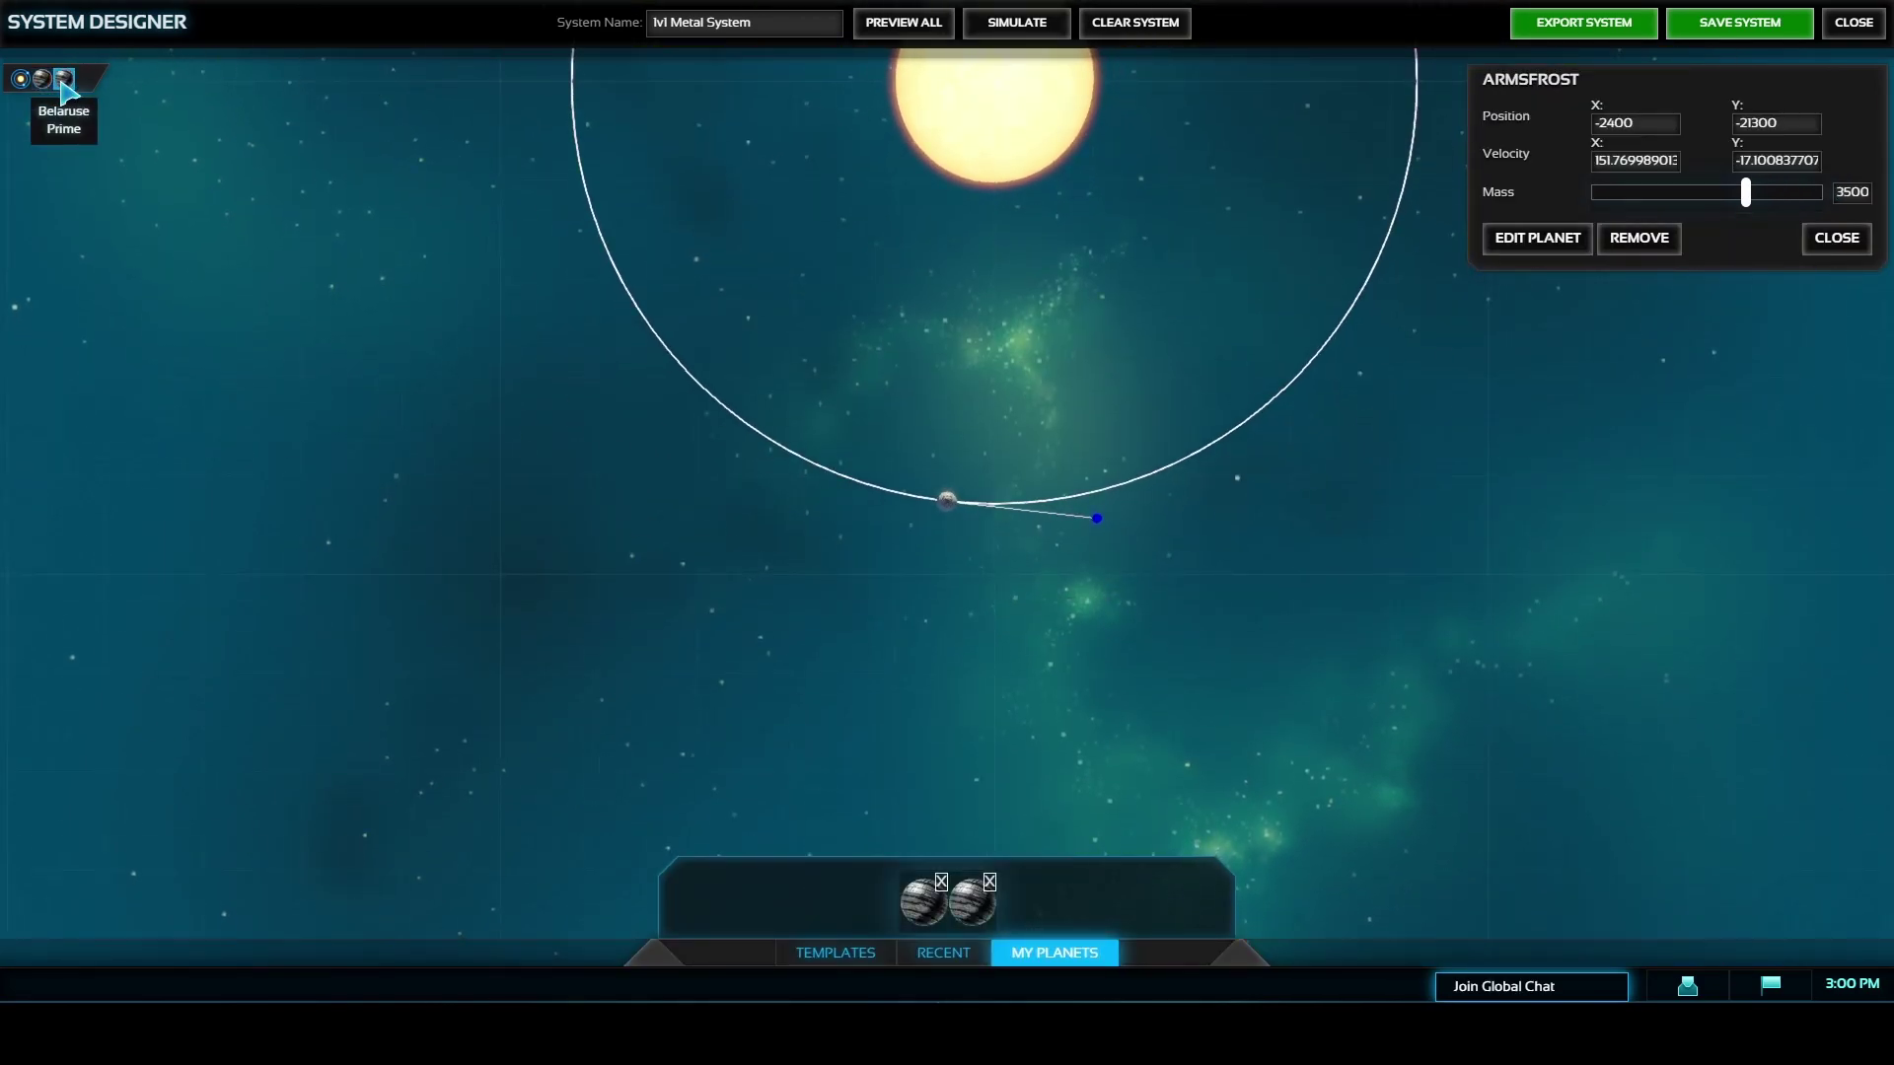
left_click(62, 84)
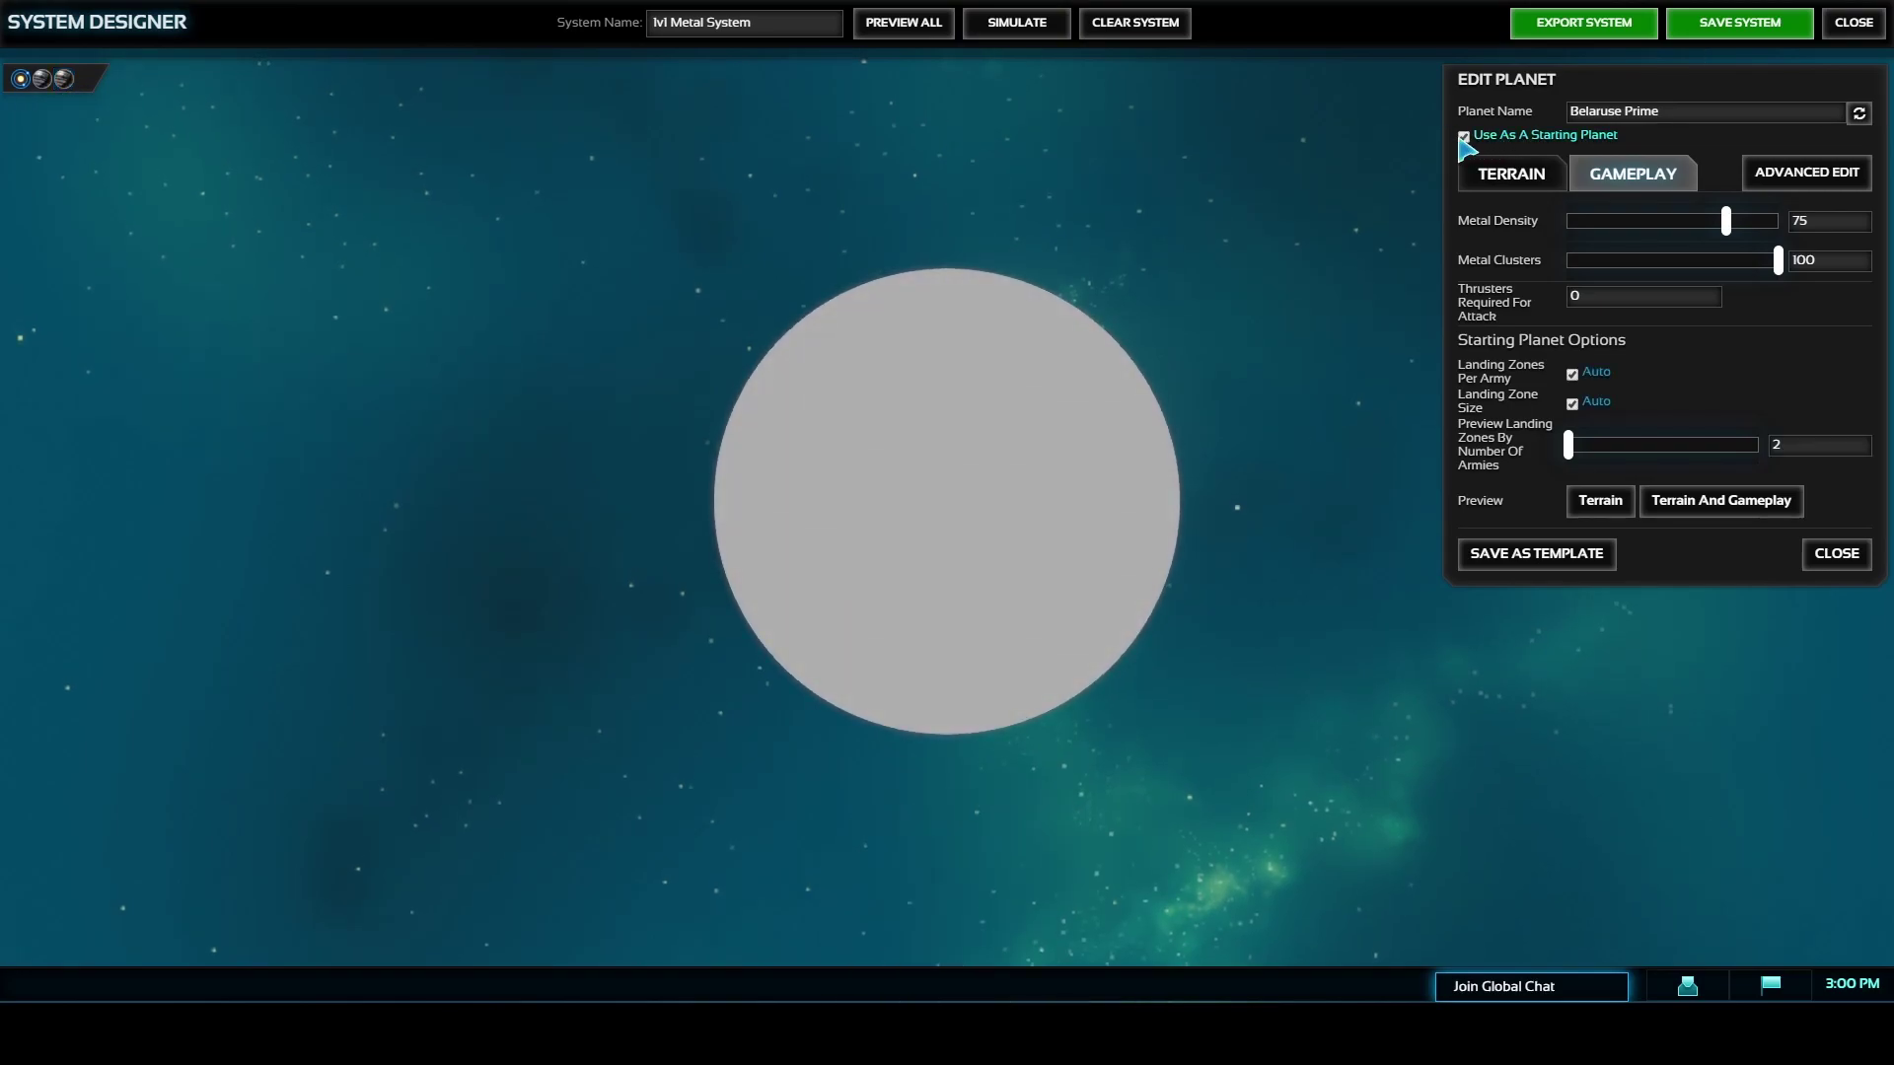
- Generate Belaruse Prime's full terrain and gameplay preview, inspect it from several sides, then close
left_click(1507, 178)
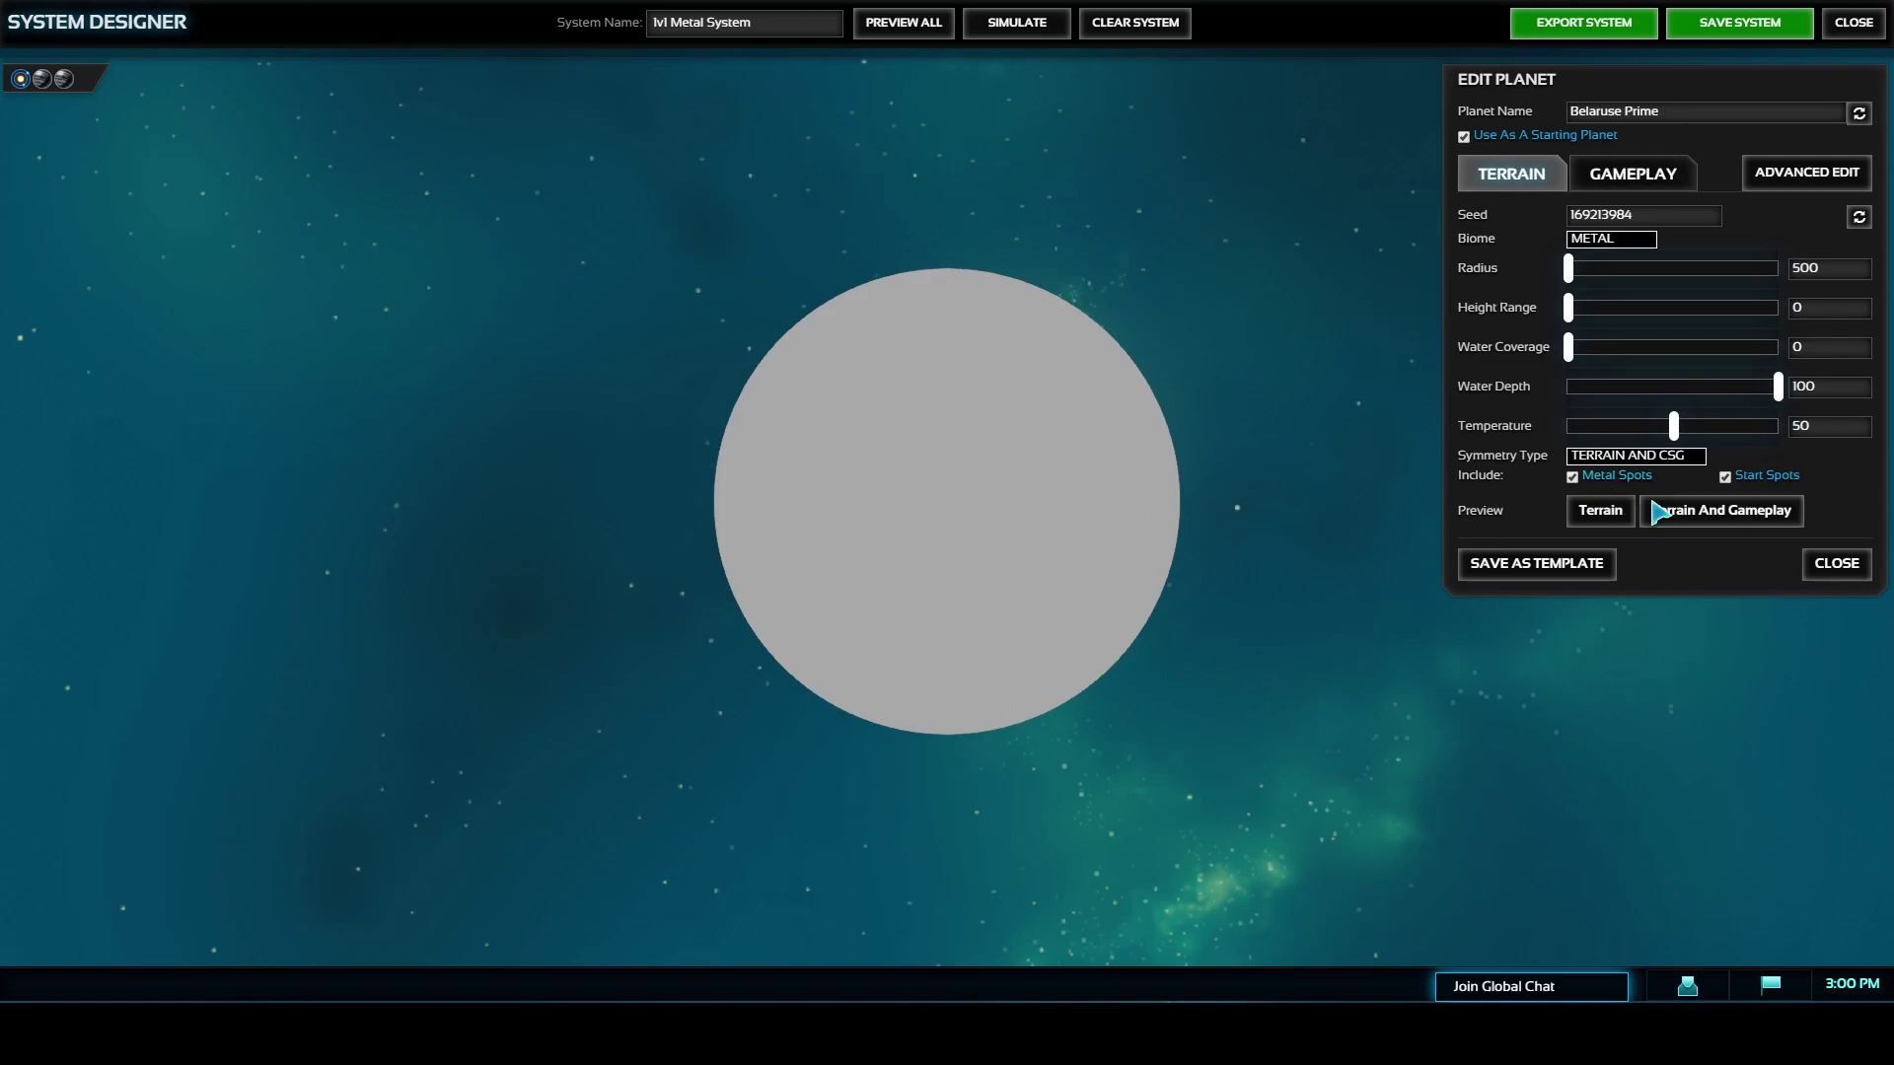
left_click(1685, 514)
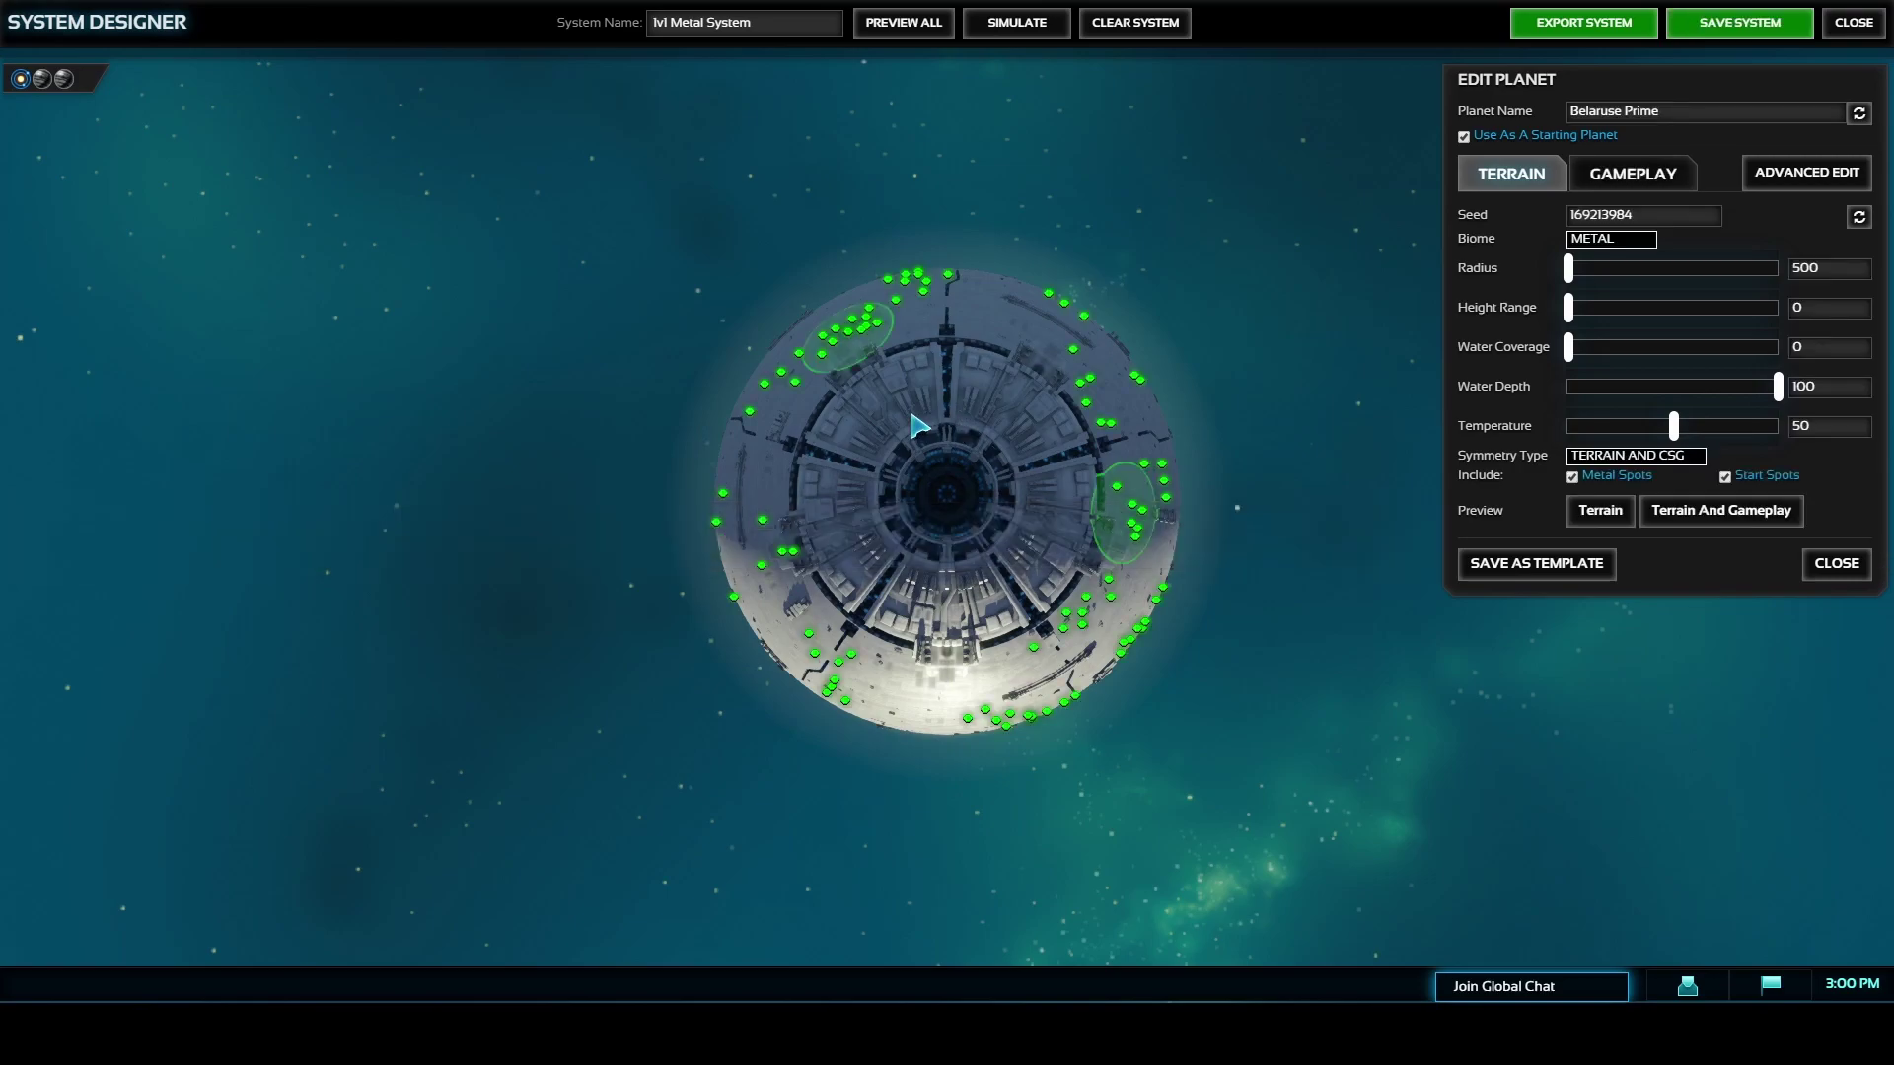
middle_click_drag(917, 424, 1311, 351)
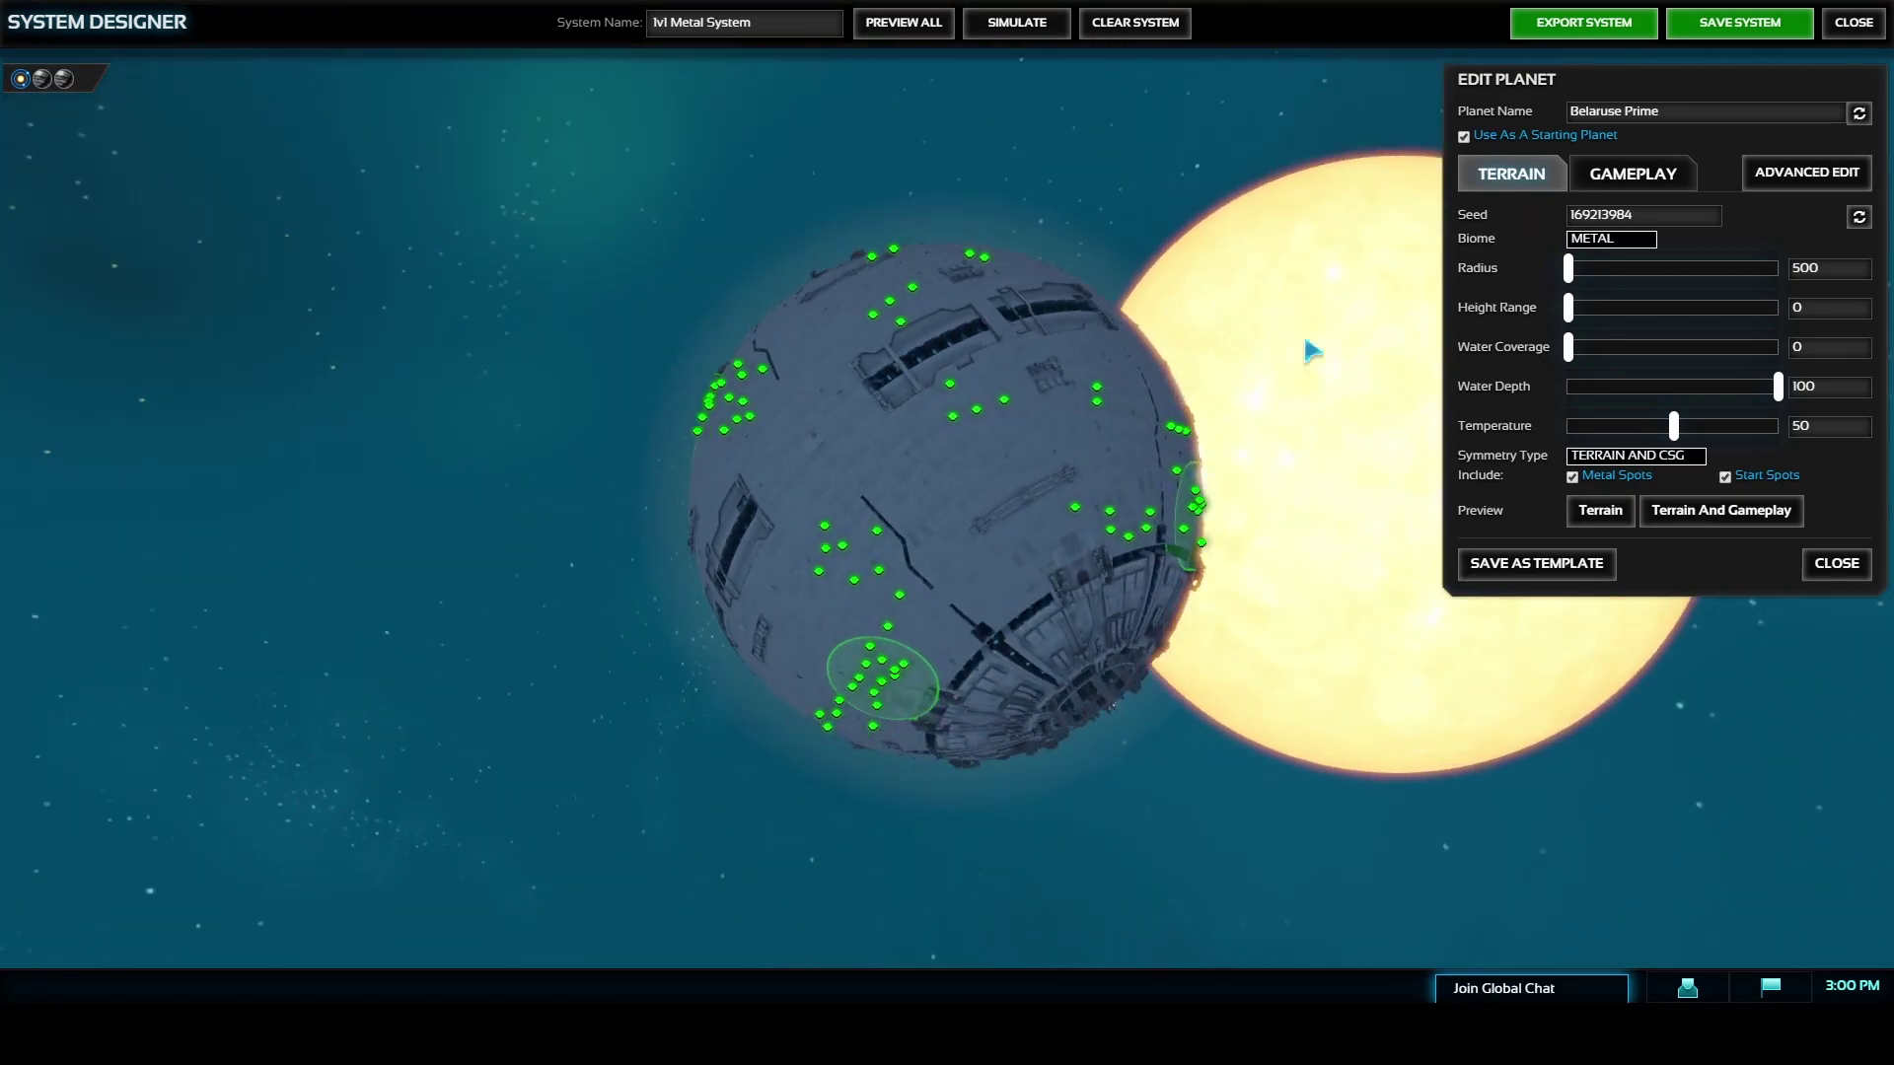
left_click(1603, 179)
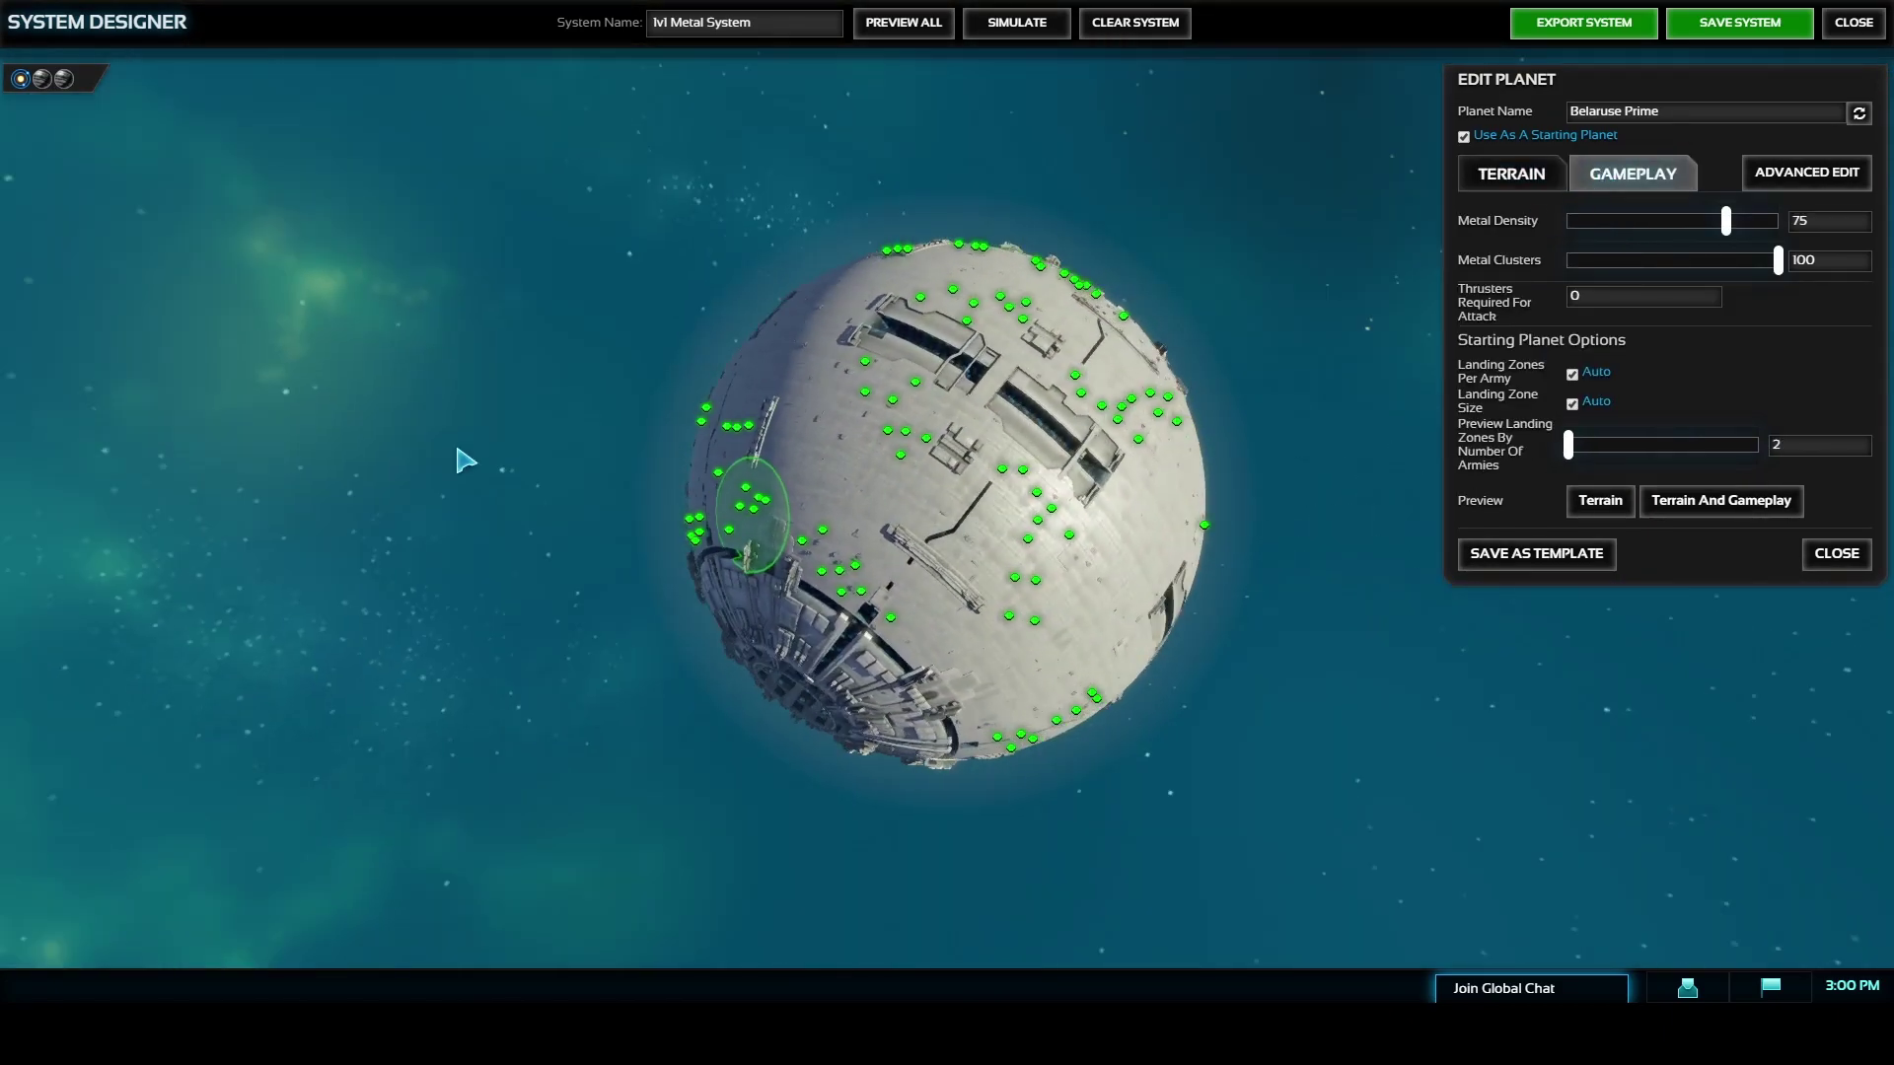
scroll(888, 592, "down", 3)
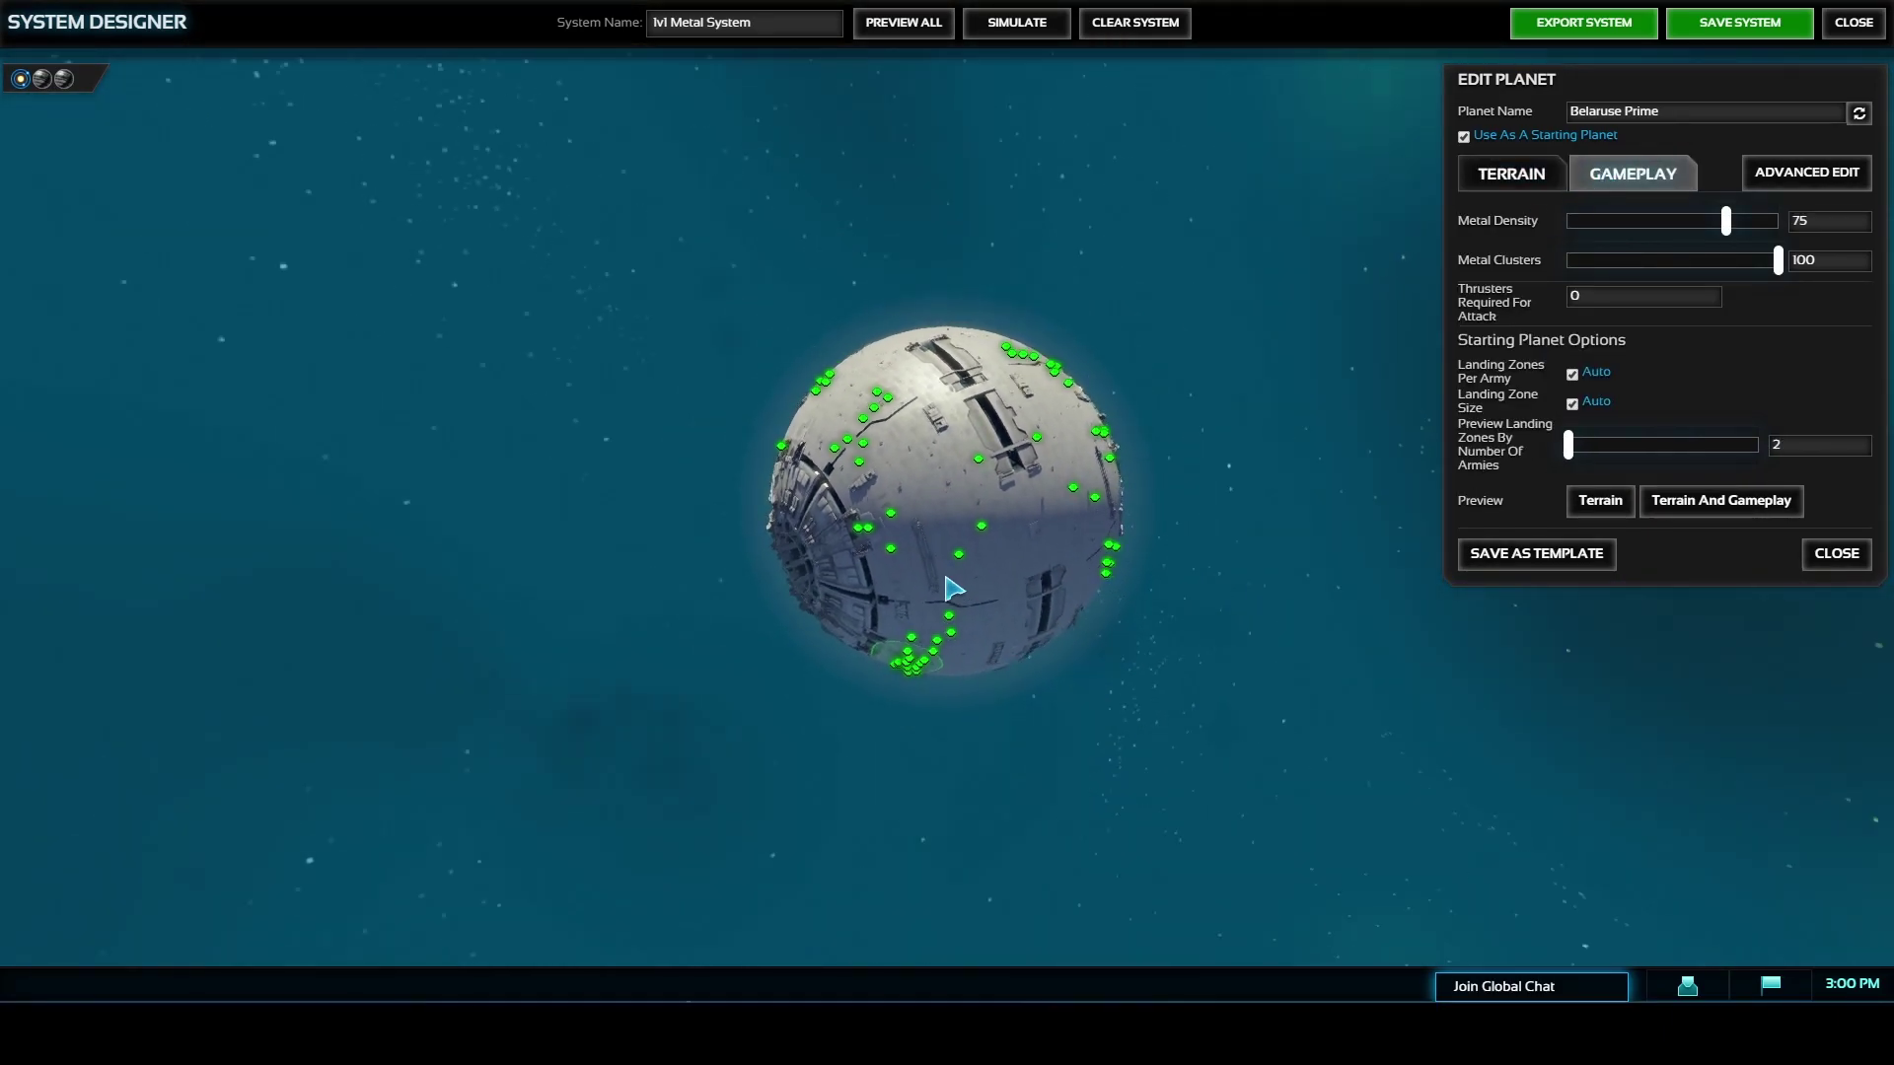
middle_click_drag(954, 589, 1197, 453)
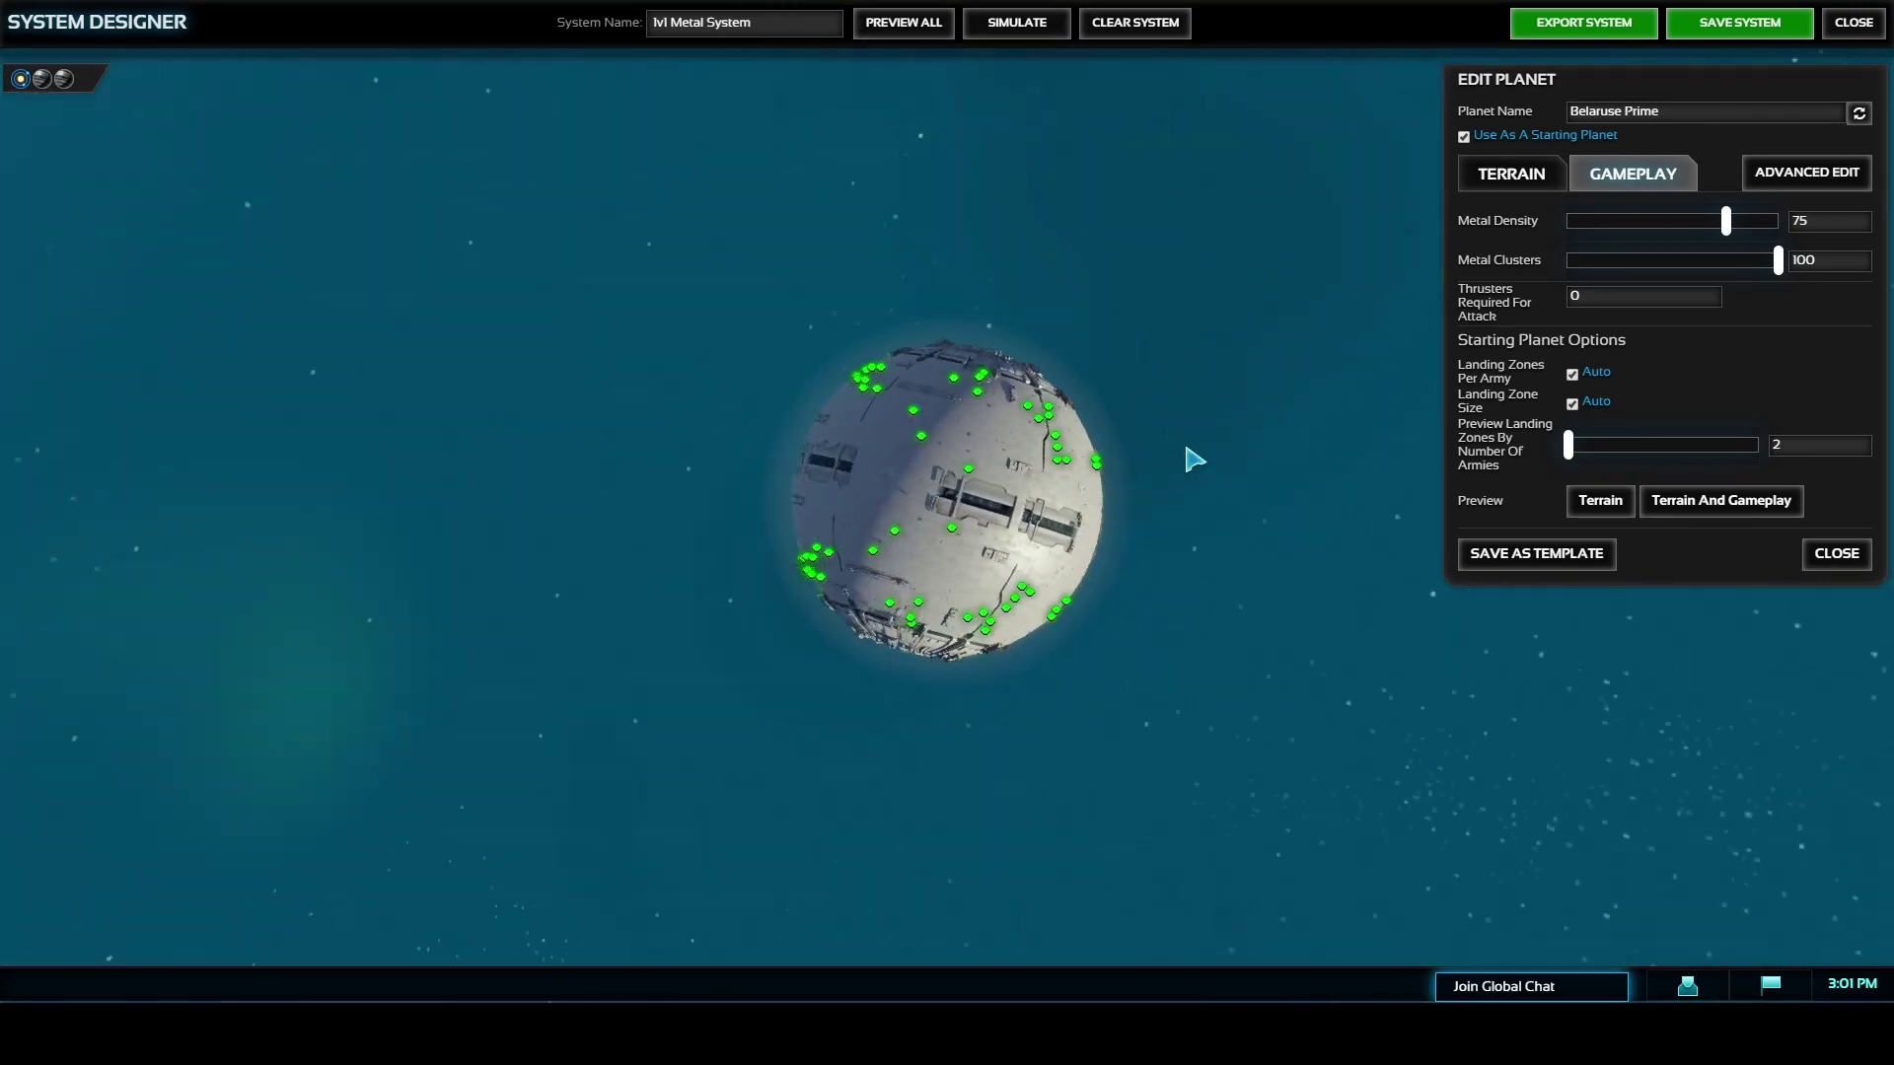
left_click(1821, 557)
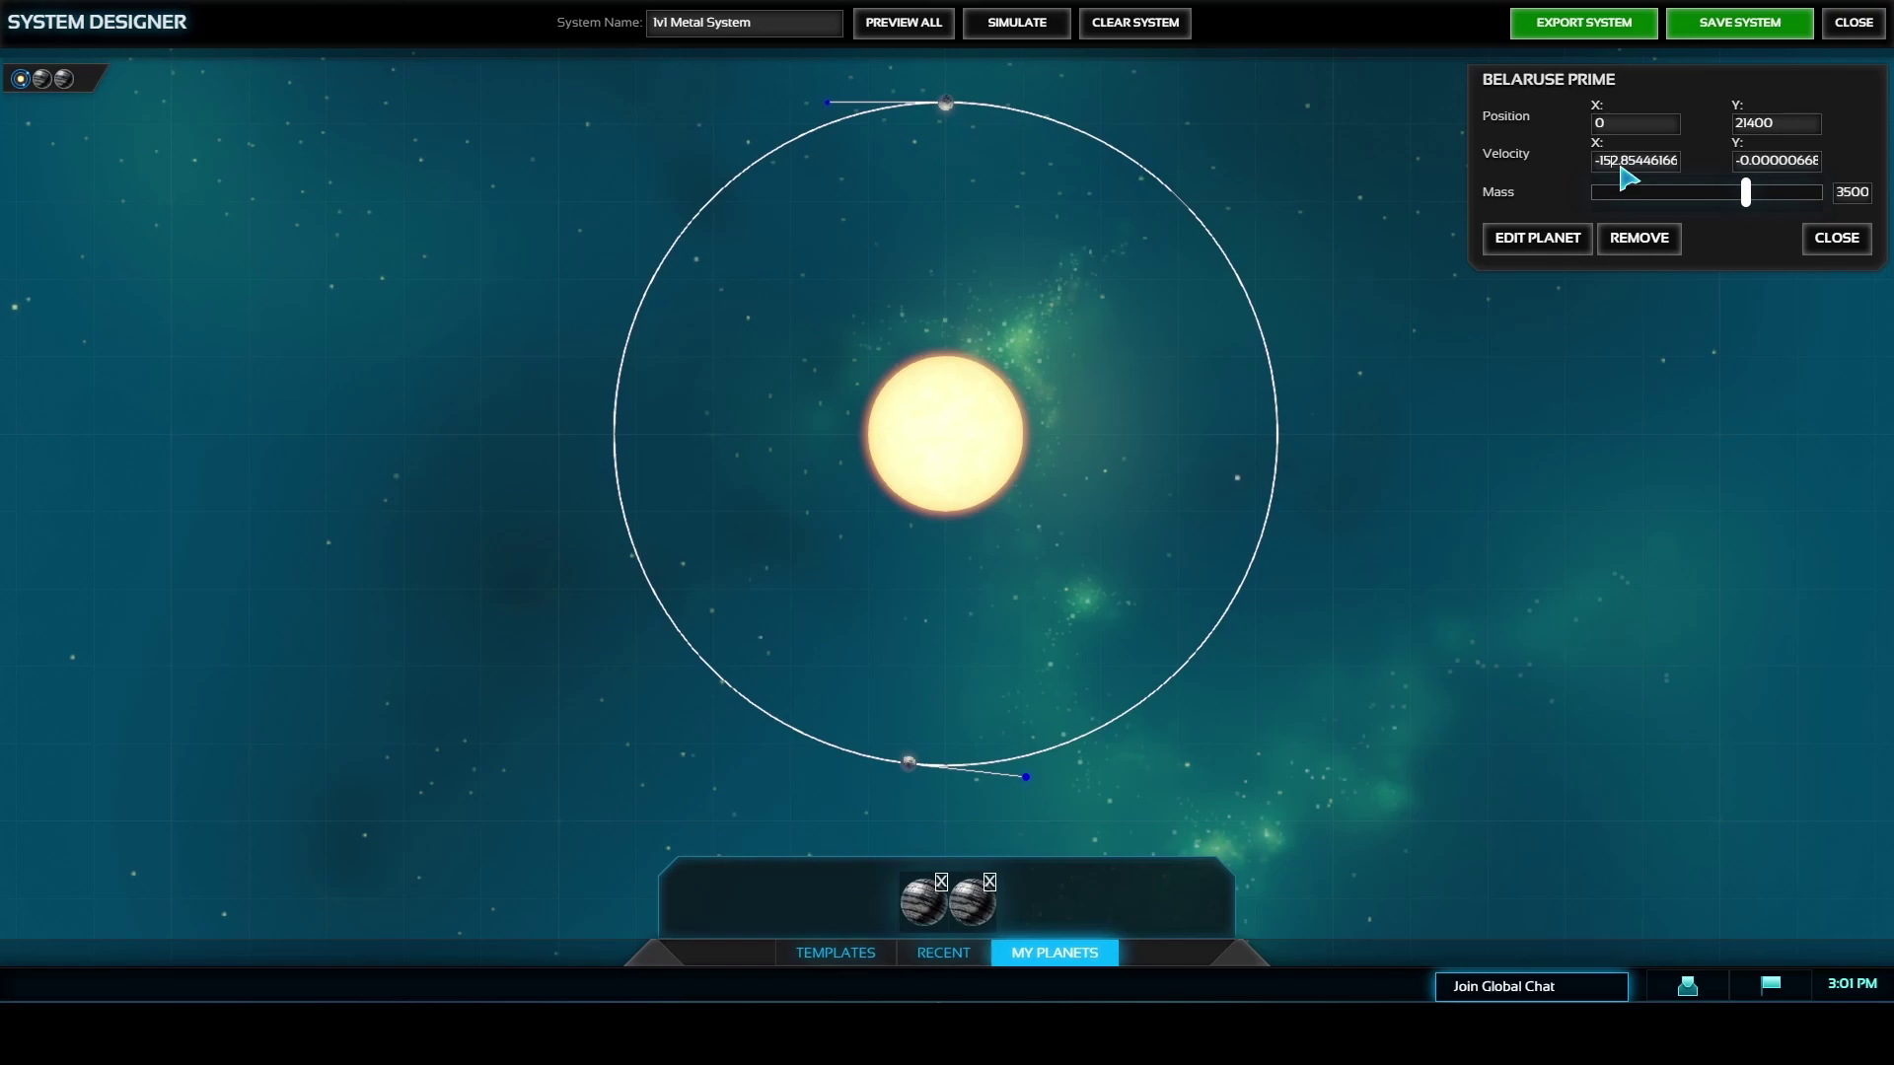
type("0")
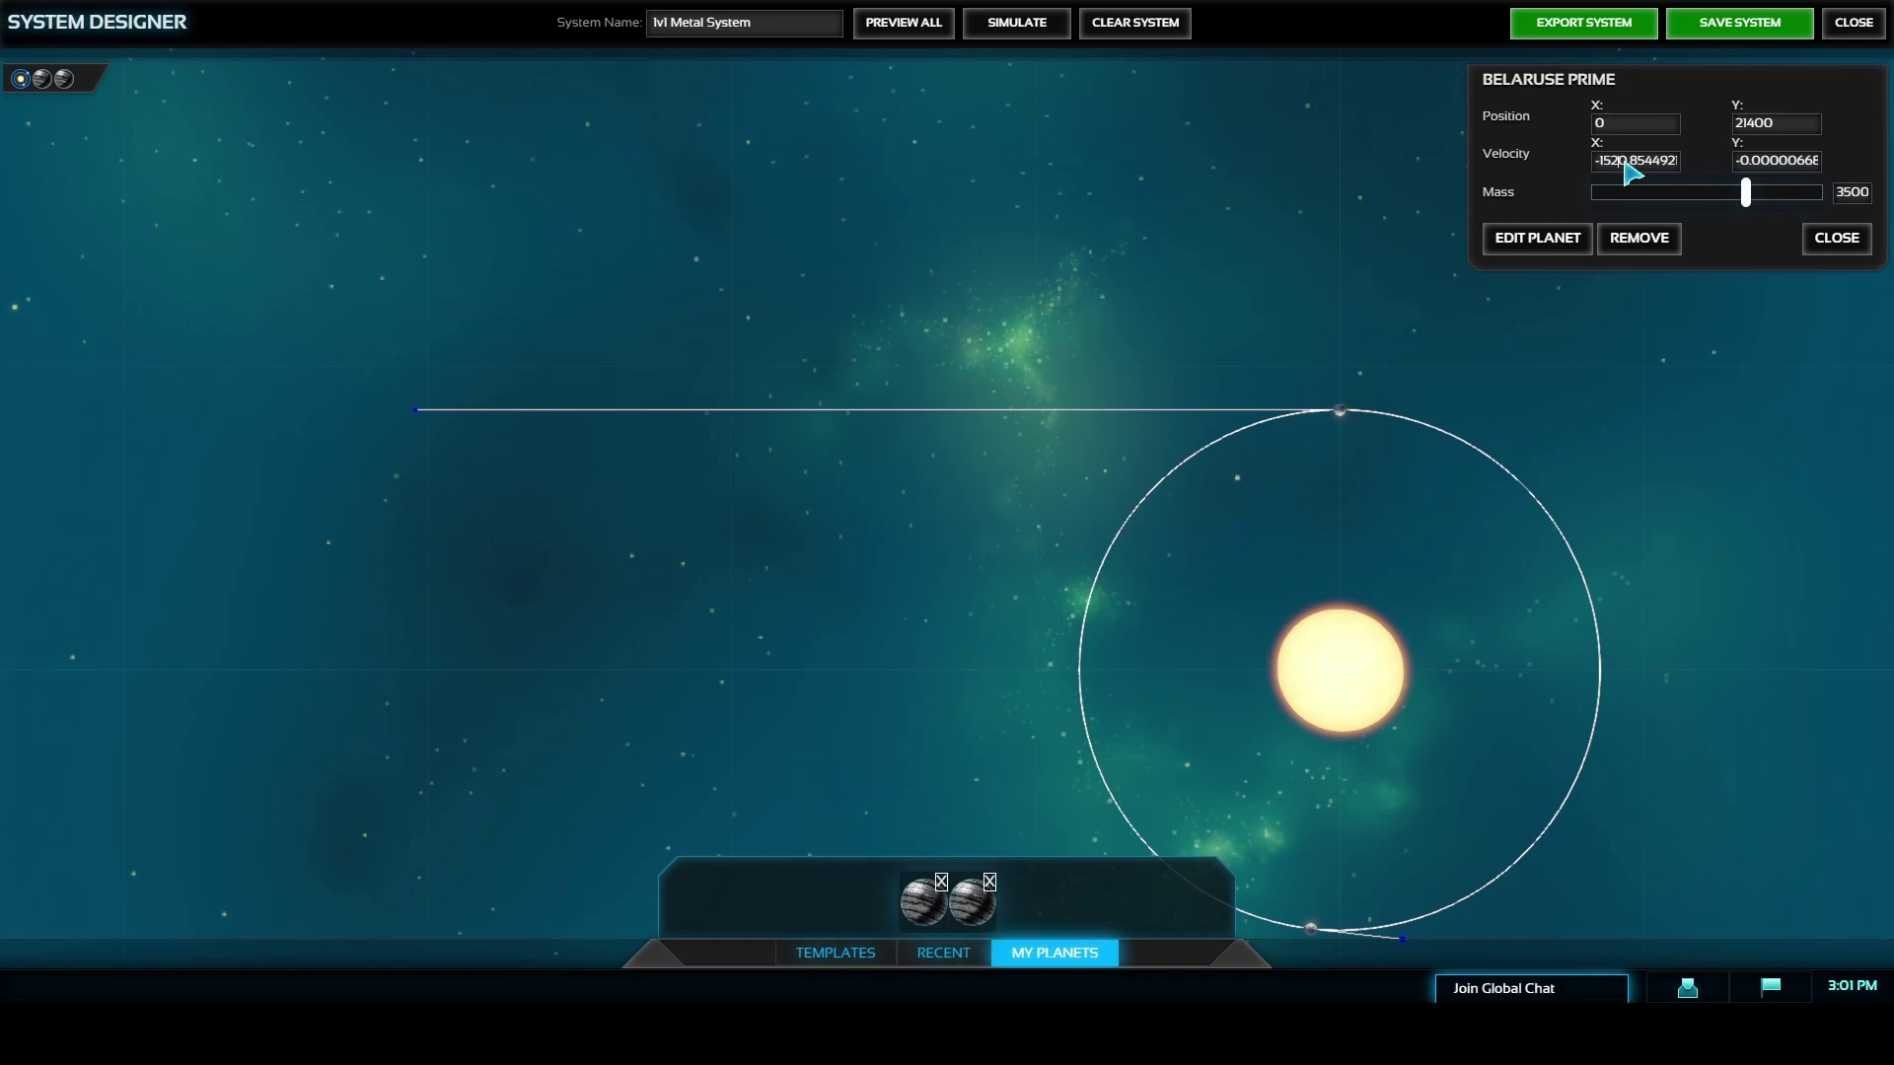
key("BackSpace")
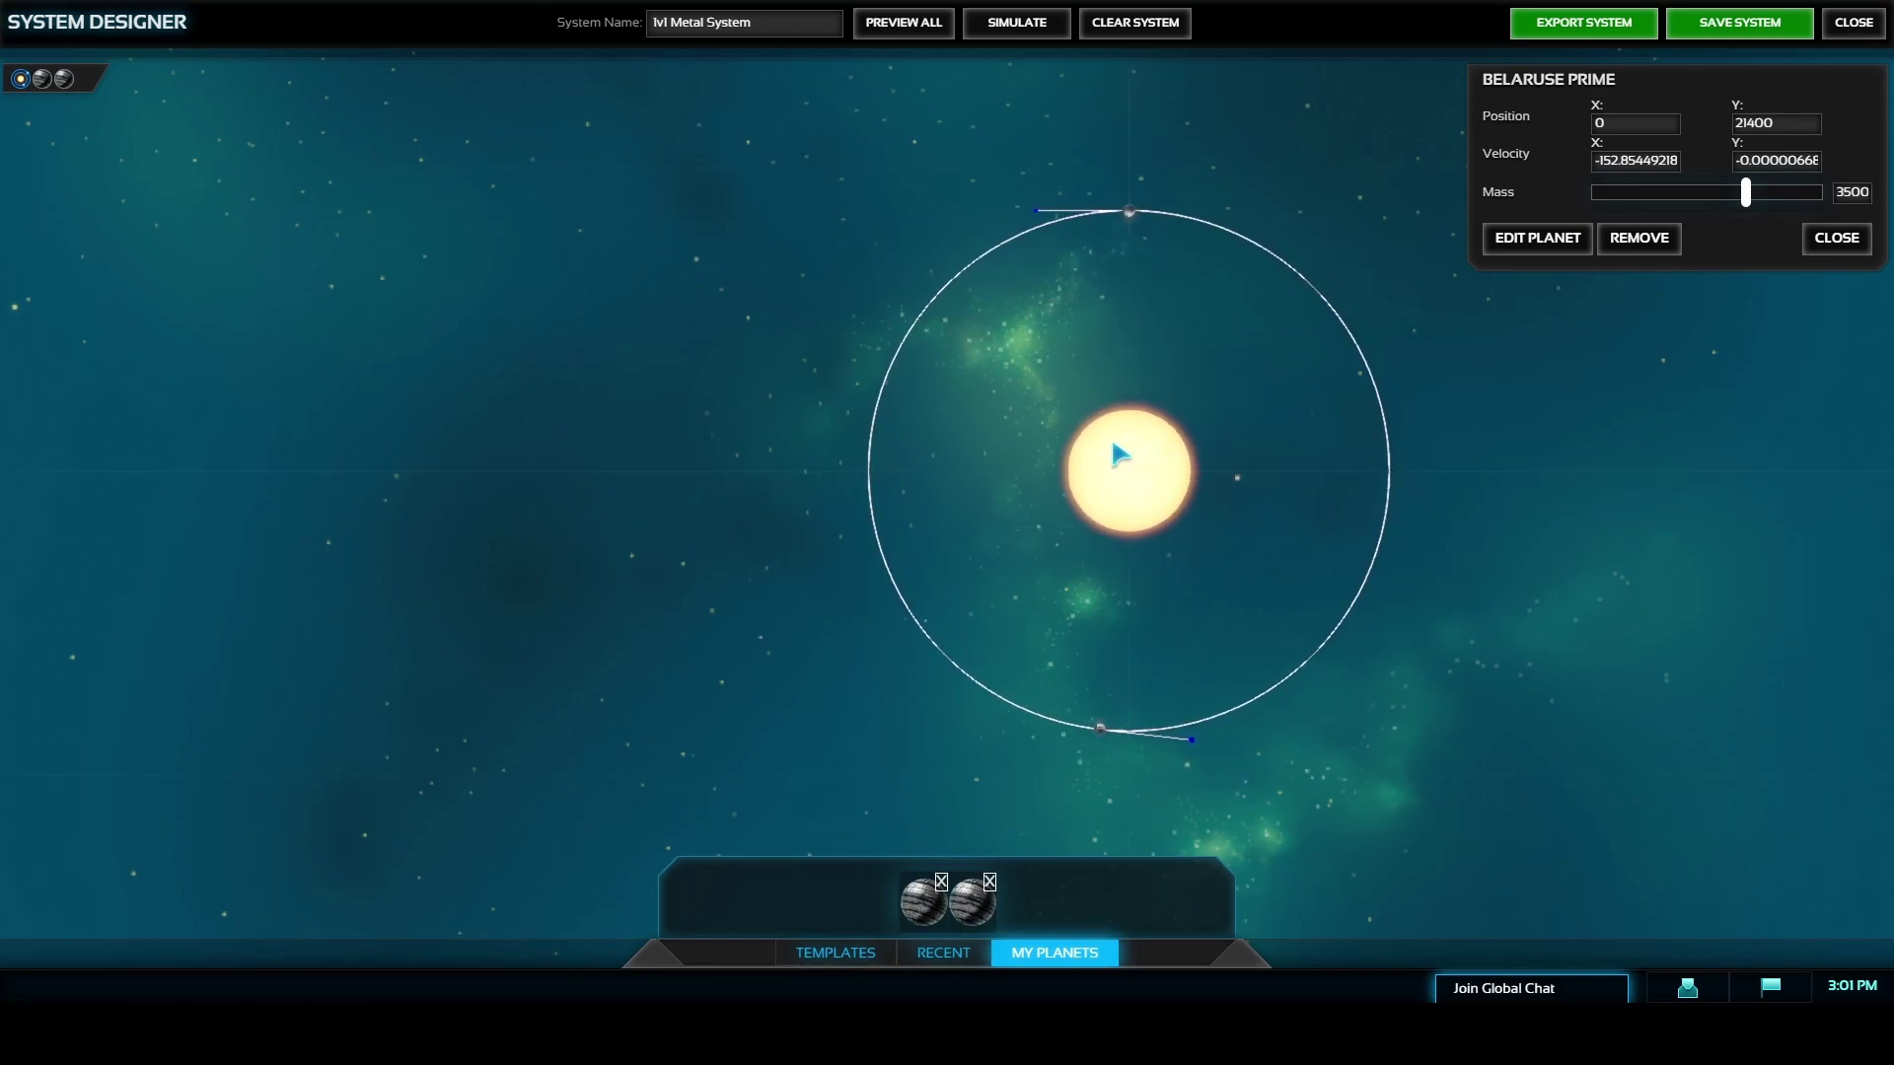
- Save and export the 1v1 Metal System, then return to the systems list
left_click(1835, 240)
left_click(1733, 30)
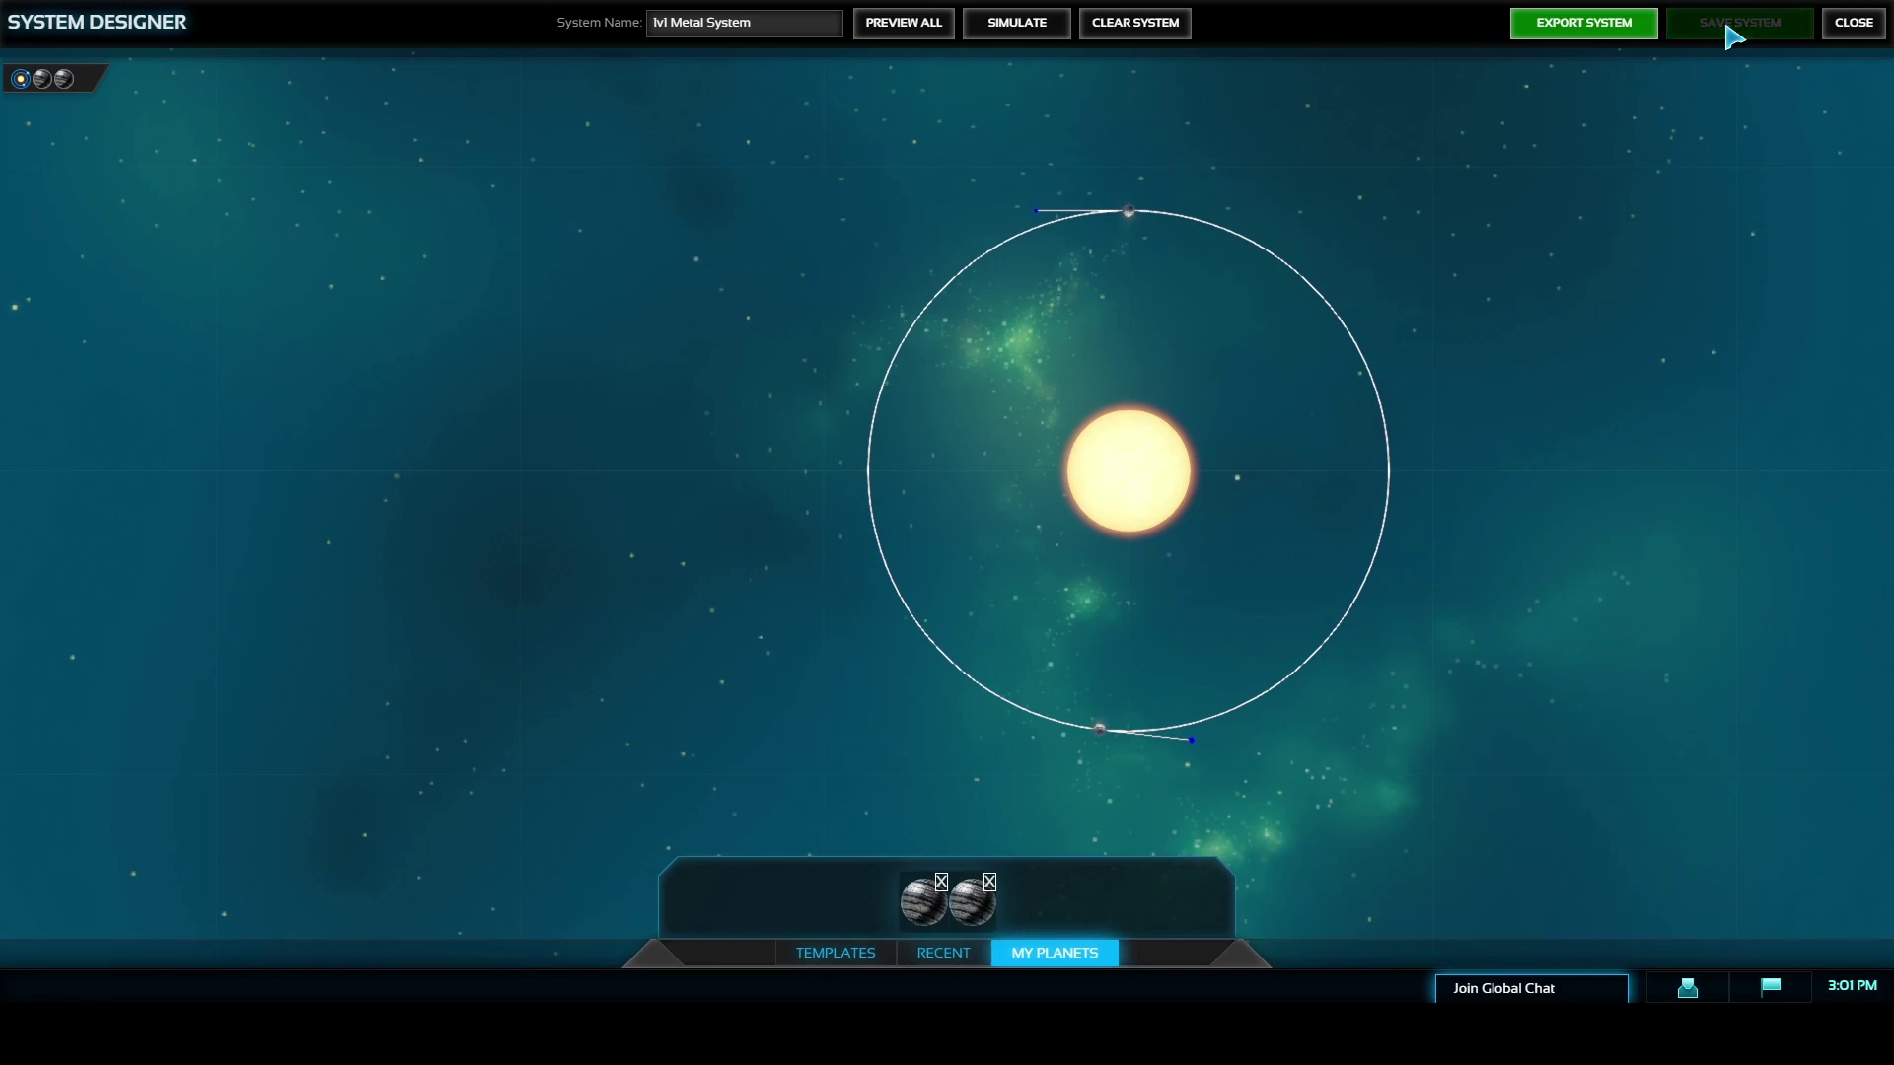
left_click(1585, 31)
left_click(1854, 23)
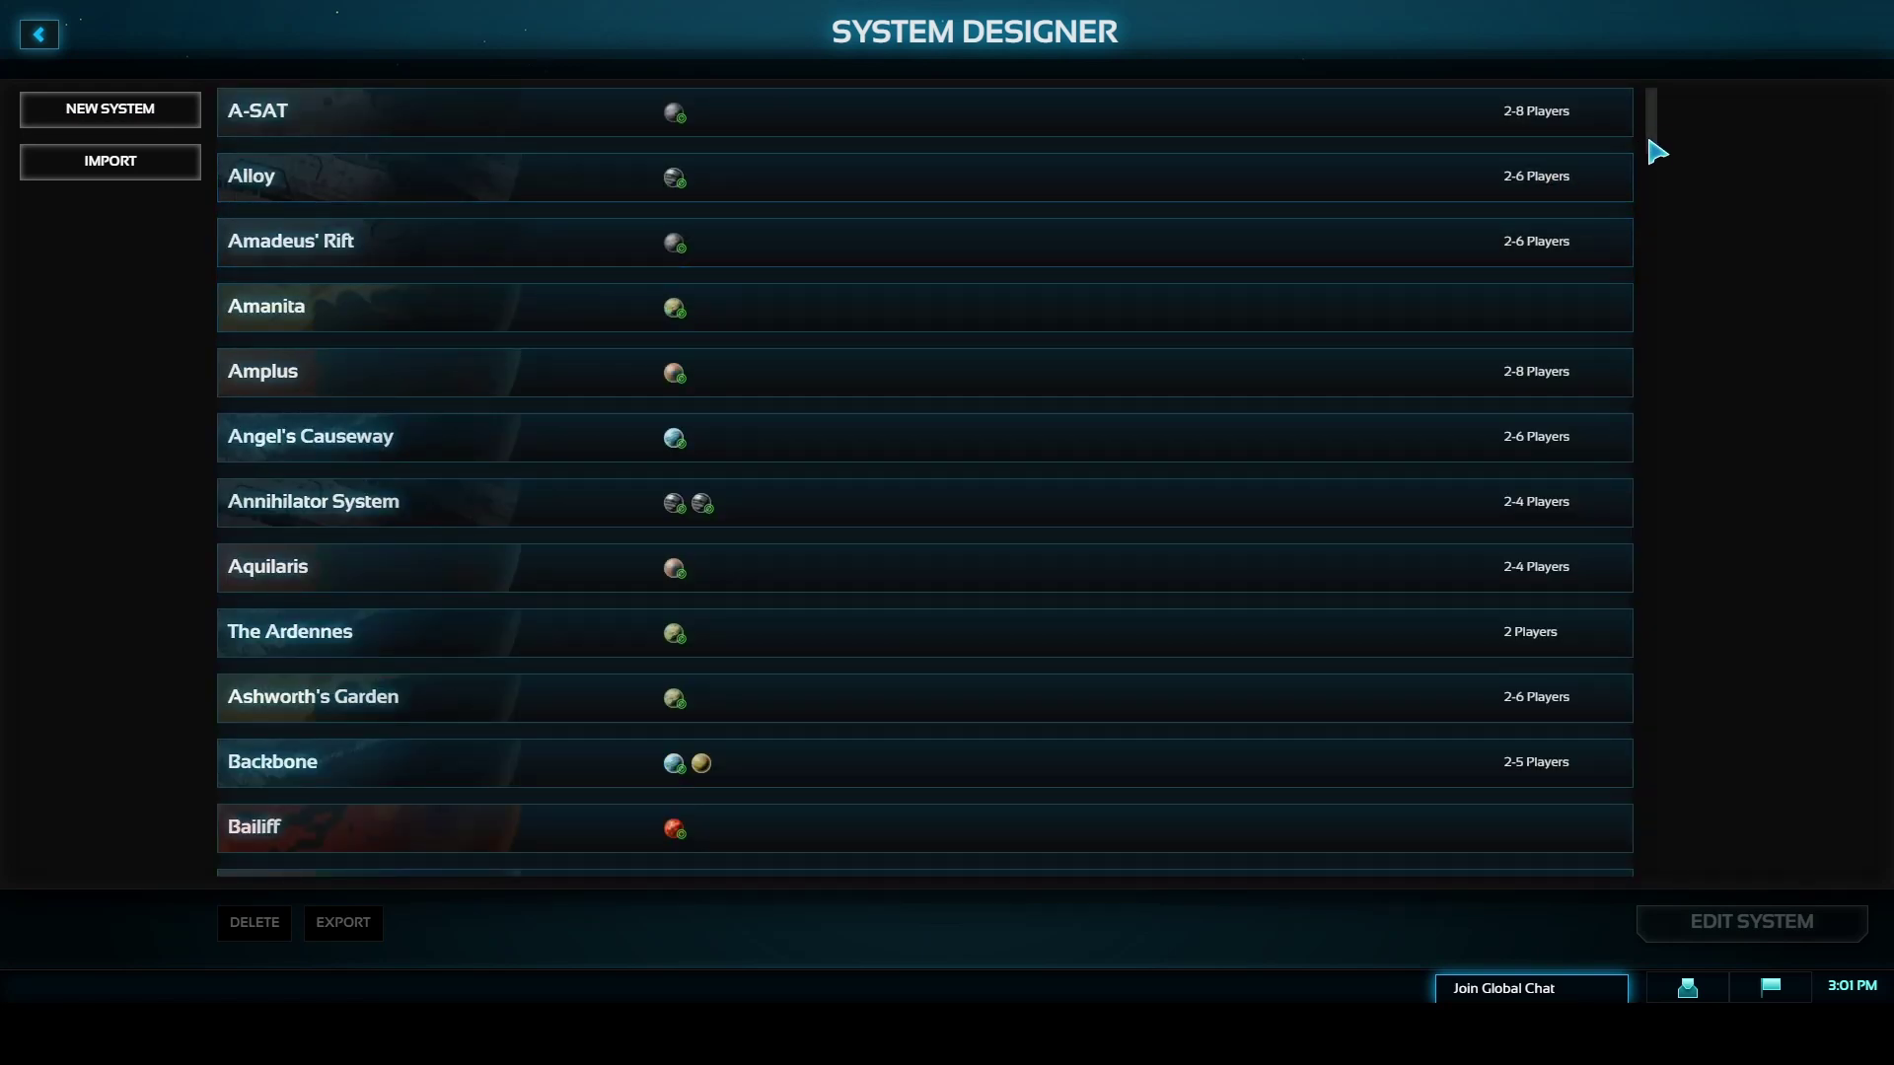
- View the saved 1v1 Metal System's details, then Annihilator System's for comparison
left_click_drag(1657, 152, 1618, 914)
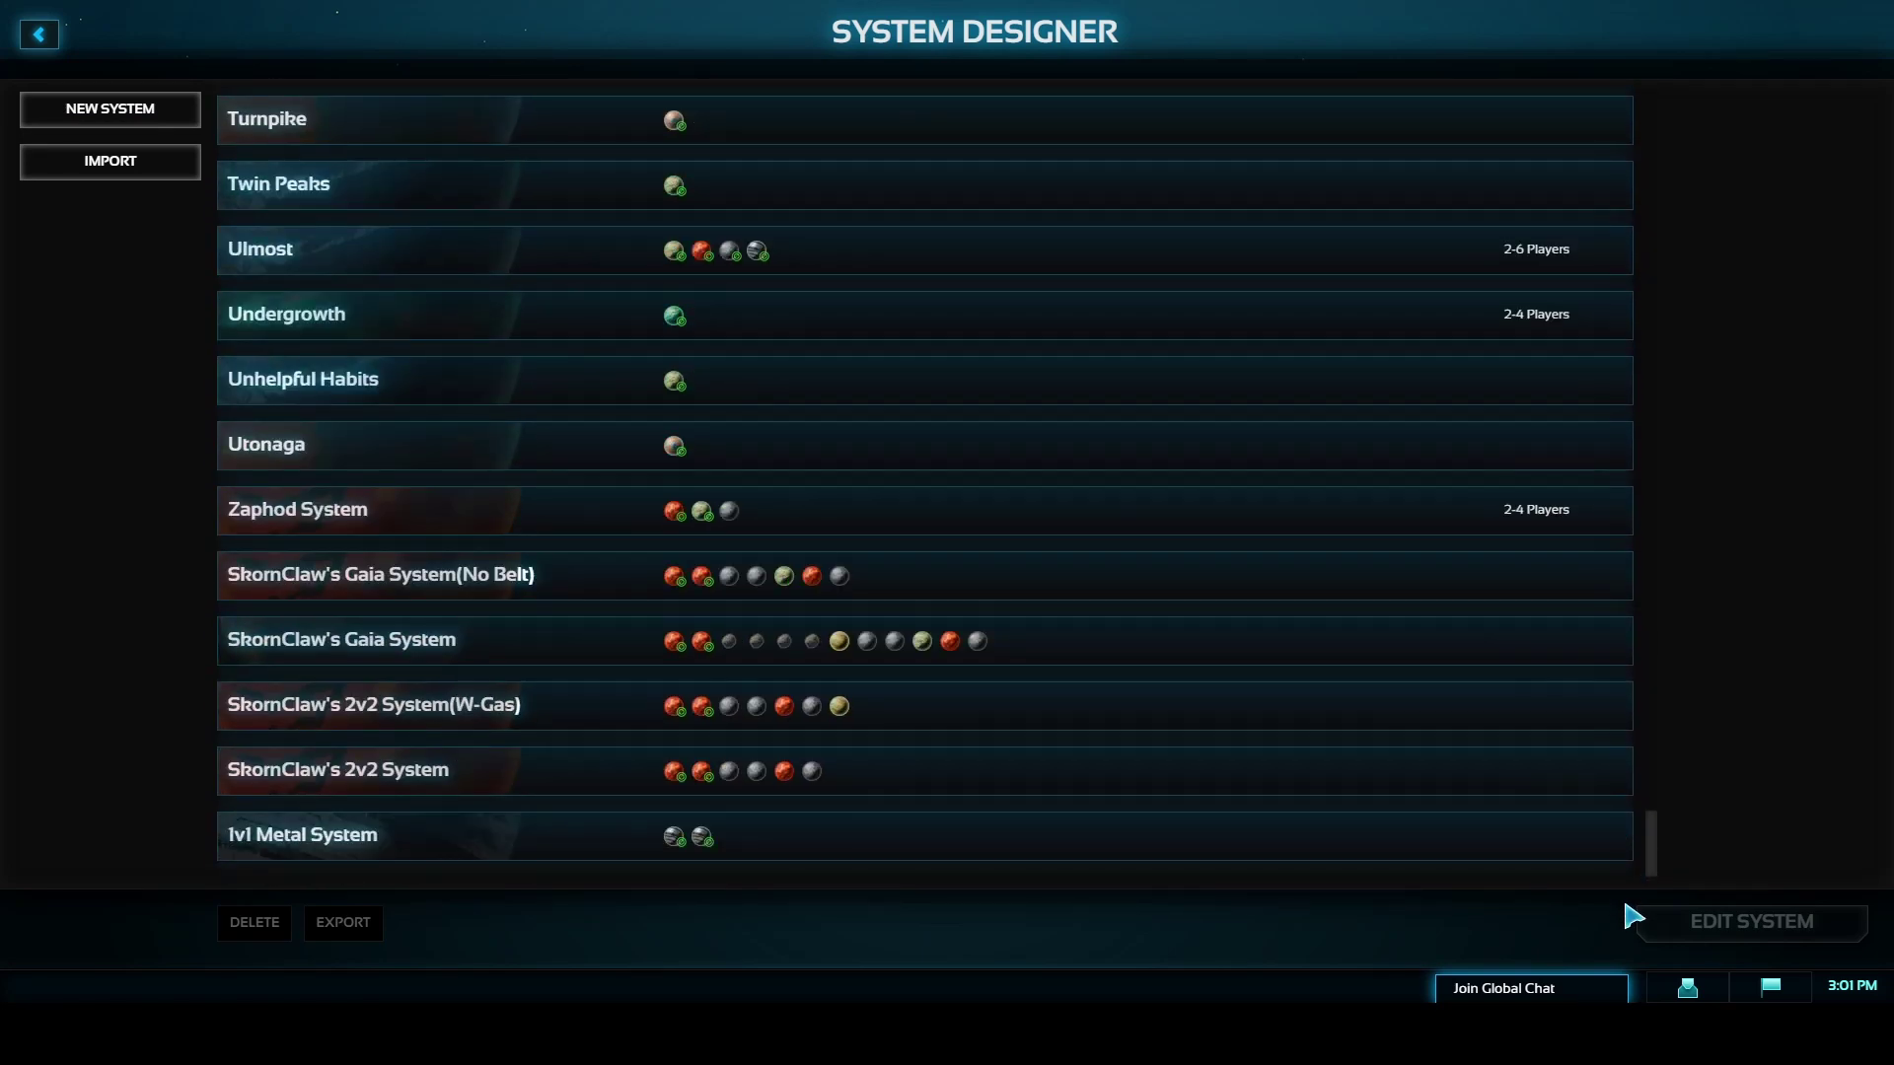
left_click(1354, 858)
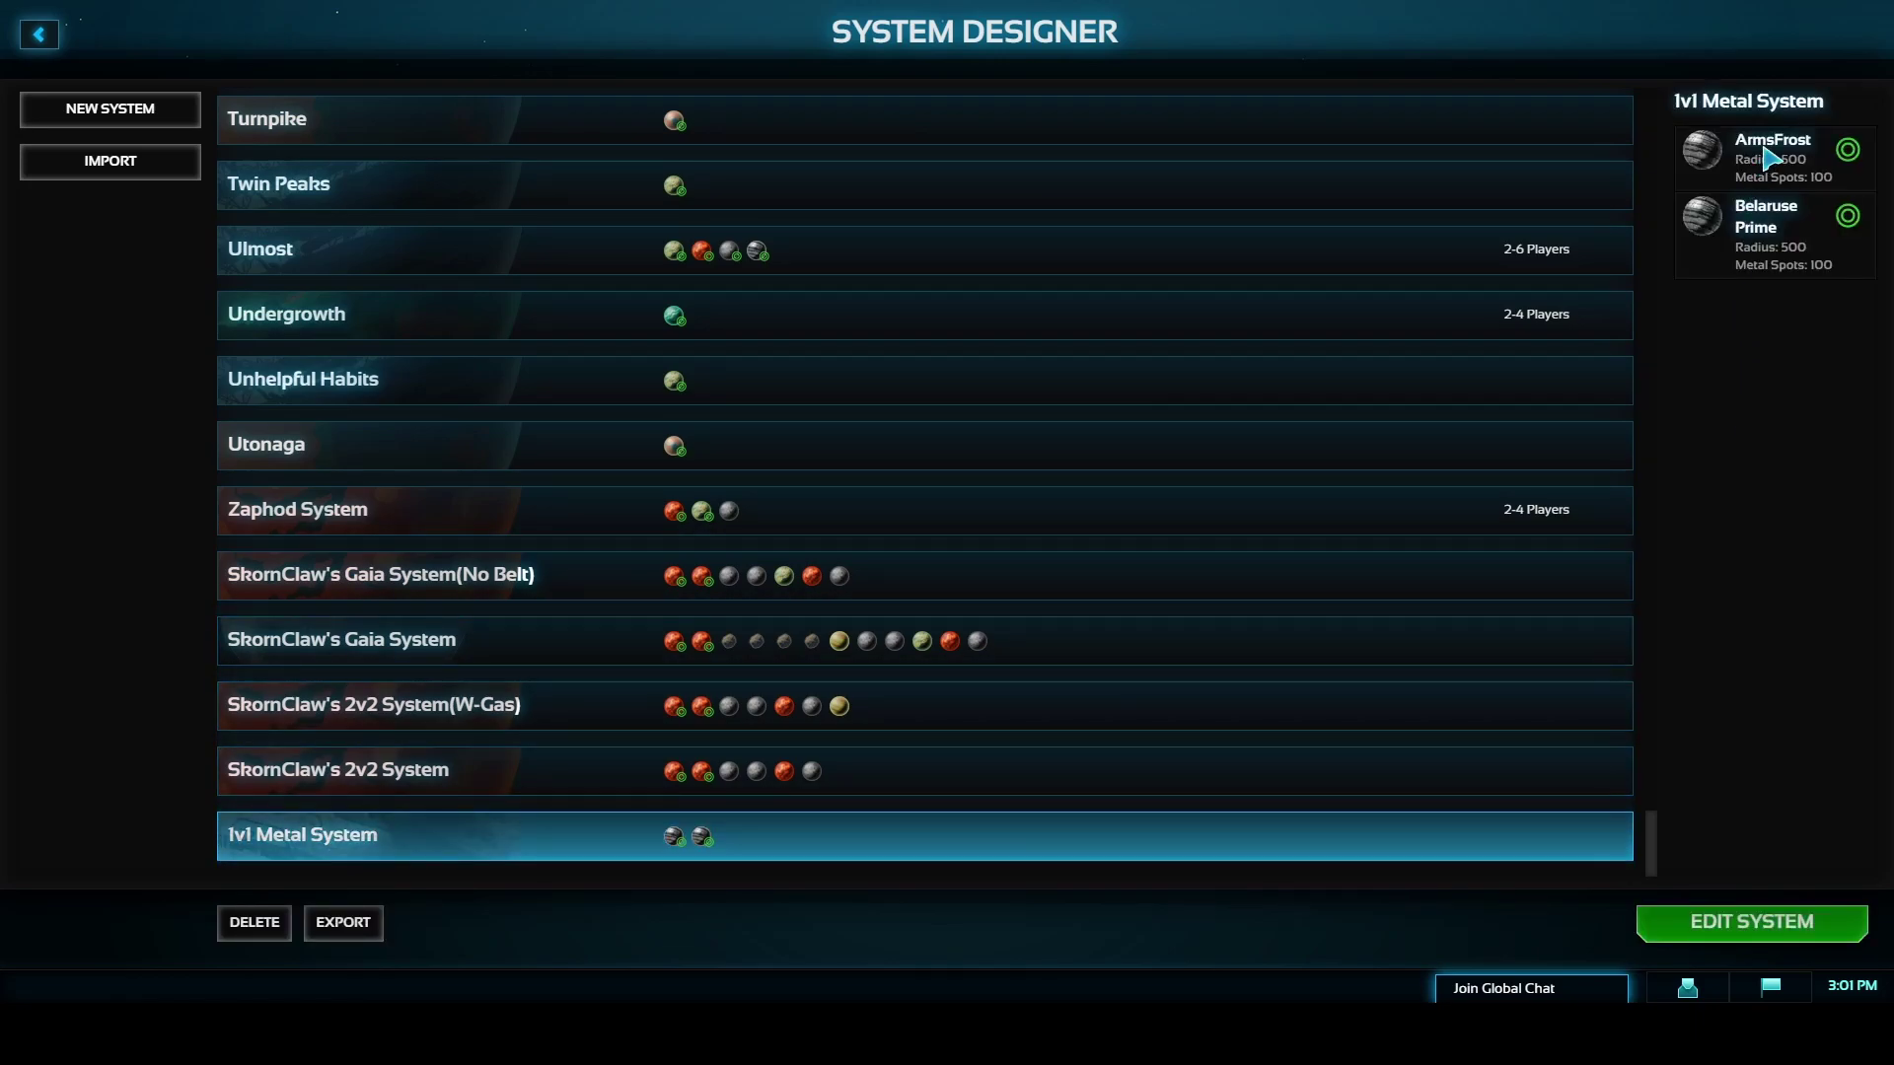
left_click_drag(1658, 841, 1648, 139)
left_click(1061, 182)
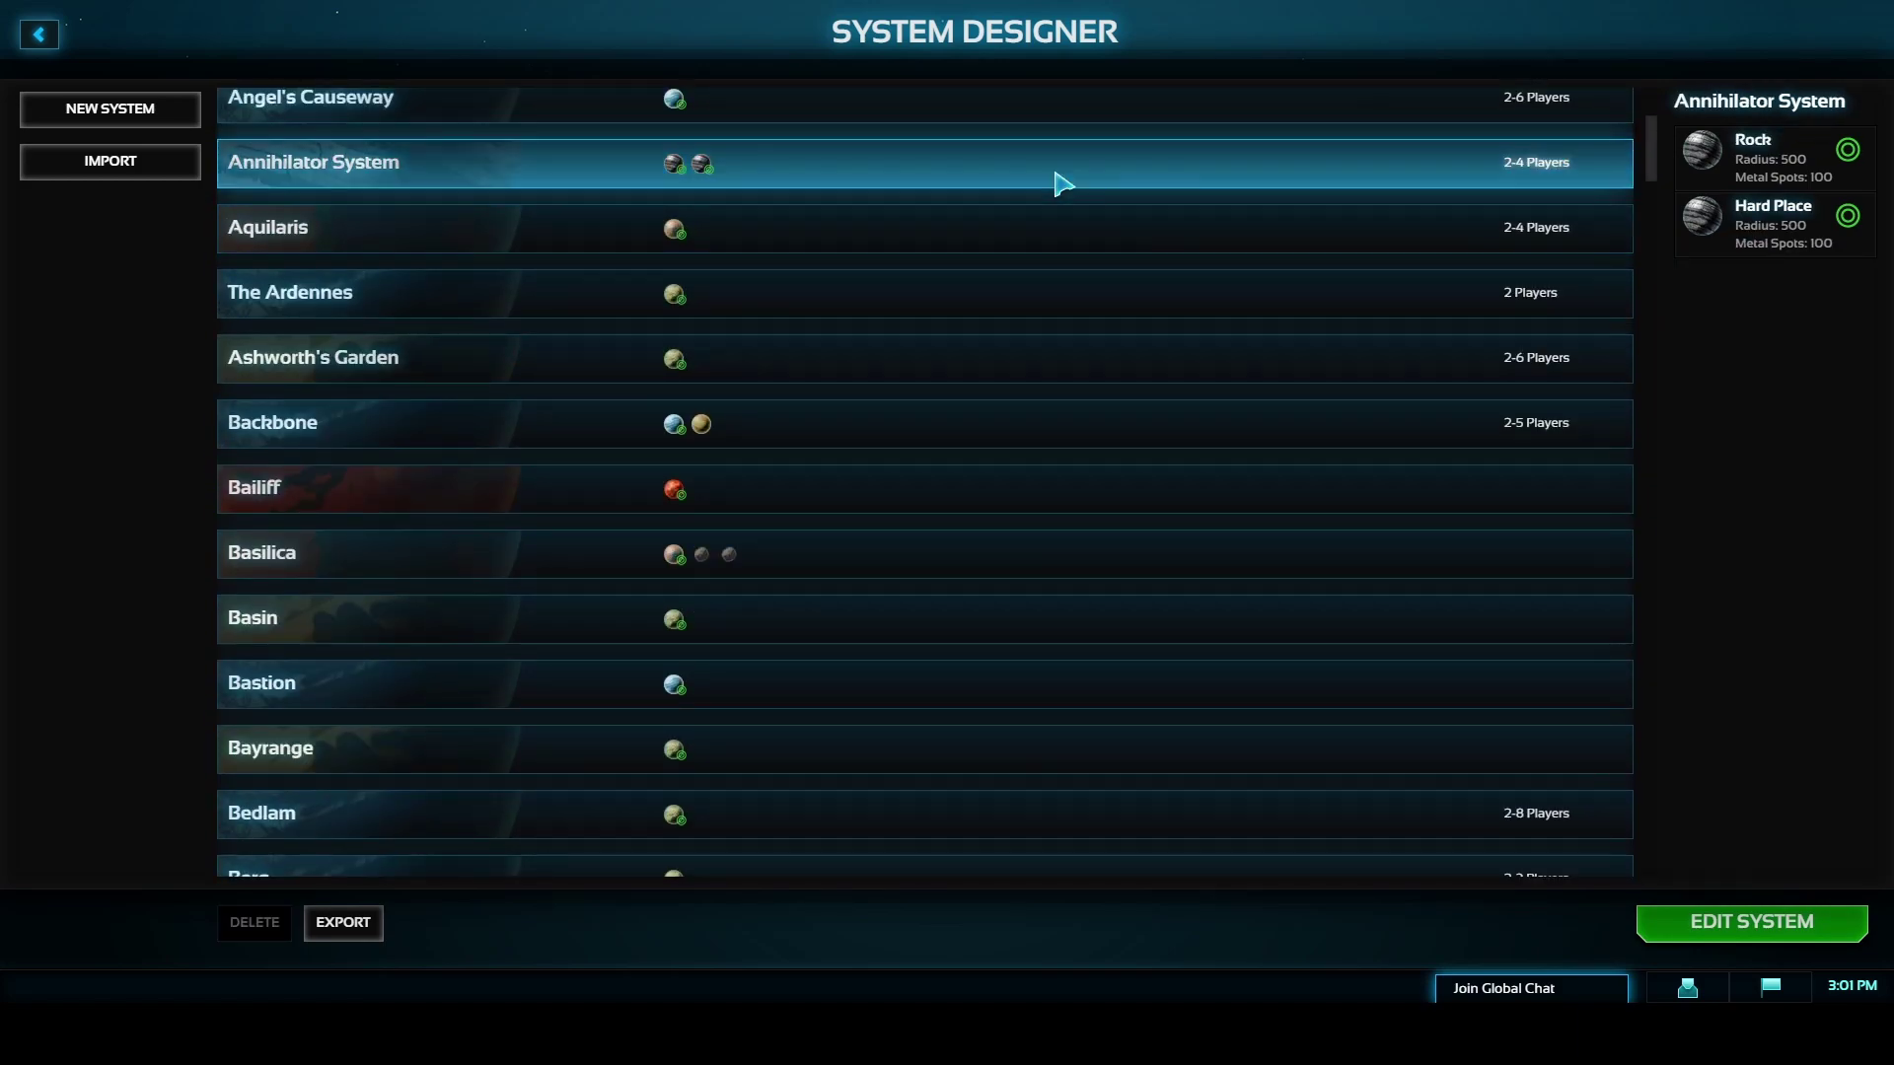